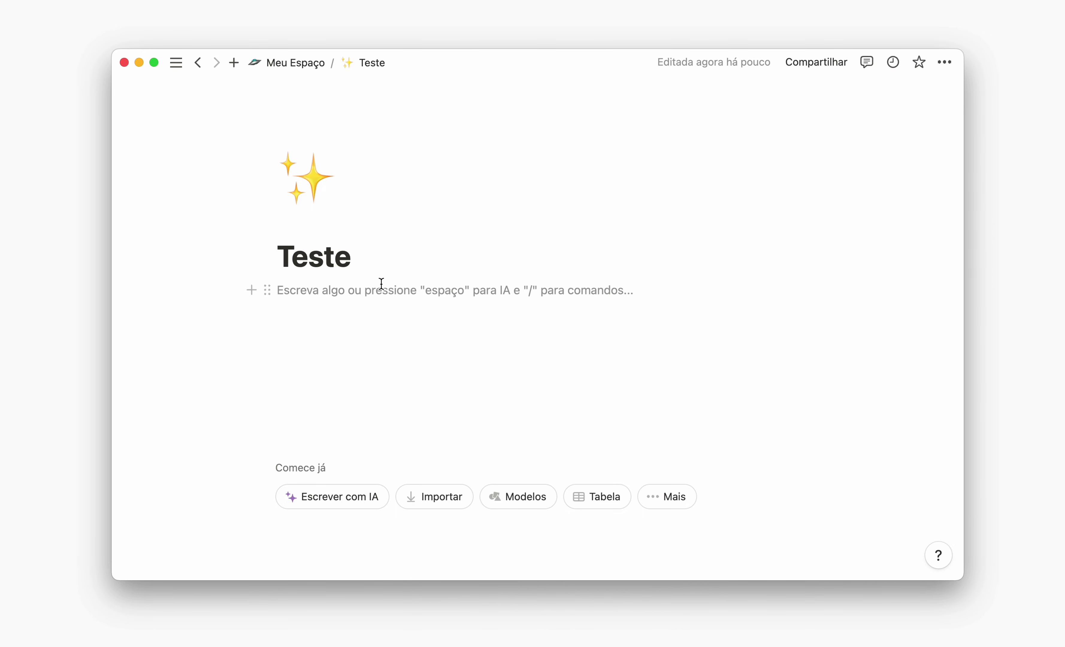
{"action": "type", "text": "/"}
{"action": "scroll", "coordinate": [387, 404], "scroll_direction": "down", "scroll_amount": 6}
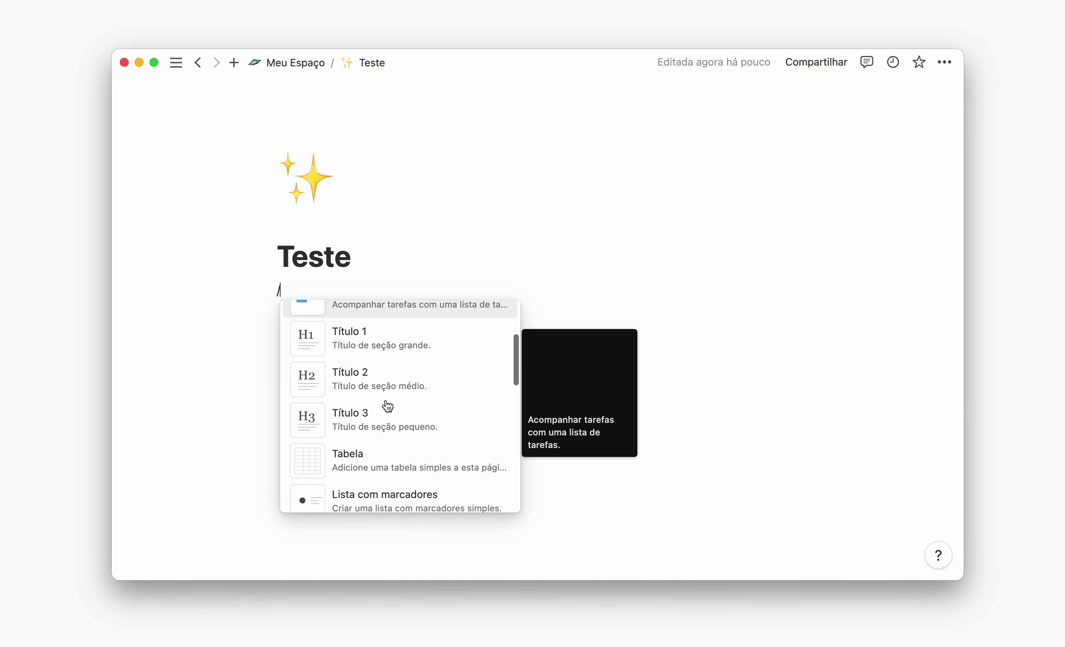
{"action": "scroll", "coordinate": [387, 405], "scroll_direction": "down", "scroll_amount": 6}
{"action": "scroll", "coordinate": [388, 406], "scroll_direction": "up", "scroll_amount": 10}
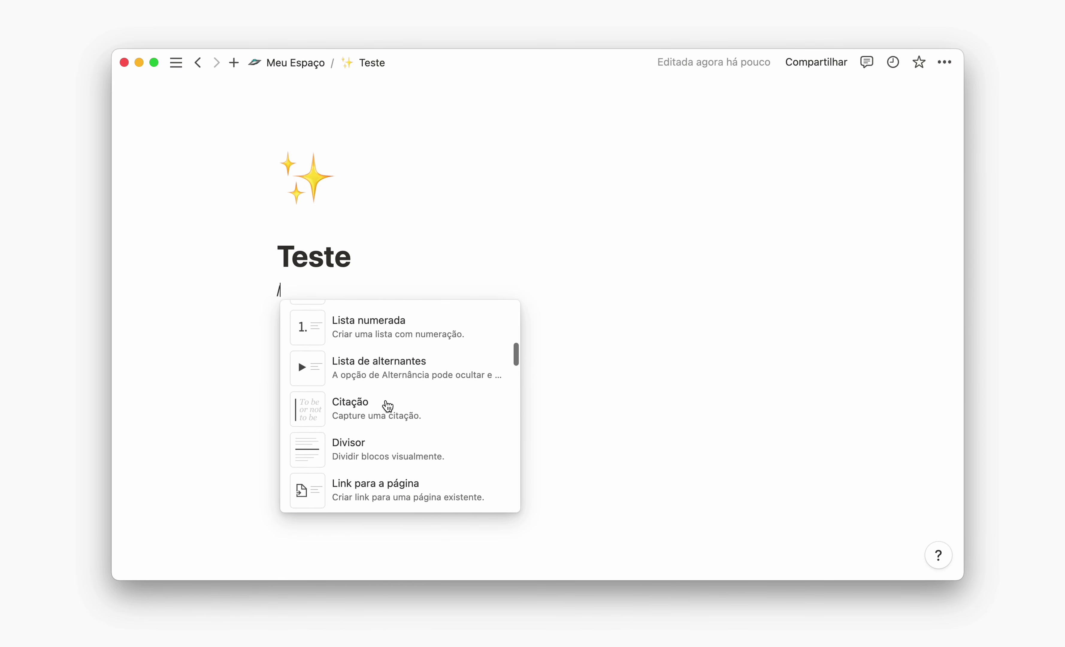
{"action": "scroll", "coordinate": [387, 406], "scroll_direction": "up", "scroll_amount": 2}
{"action": "key", "text": "BackSpace"}
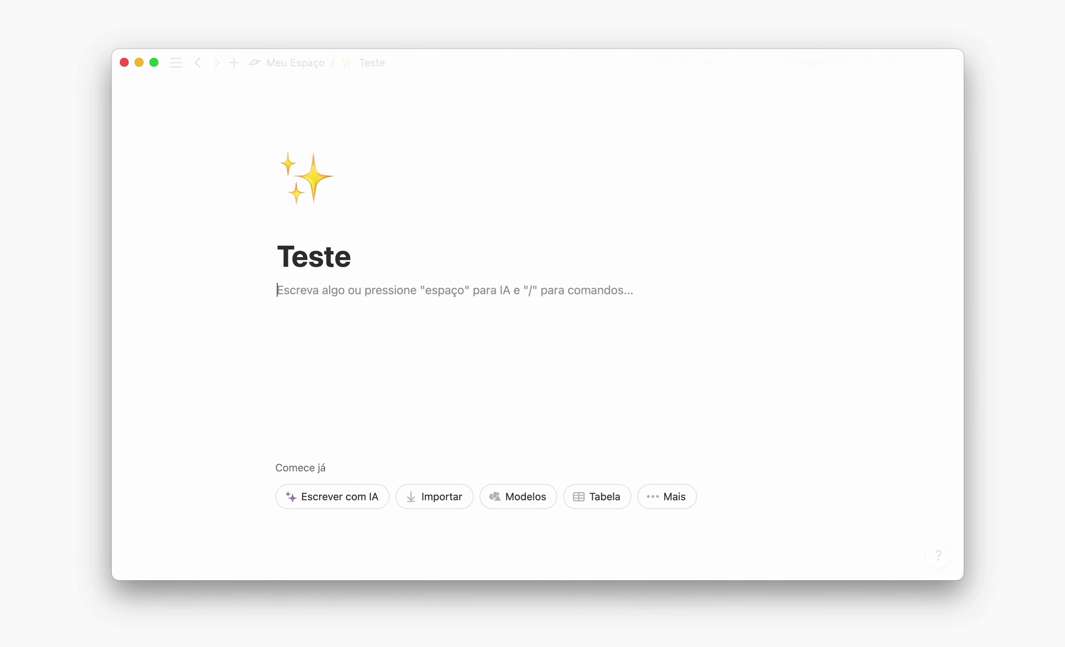
Add a plain text block reading "Lorem ipsum" below the page title.
{"action": "left_click", "coordinate": [252, 291]}
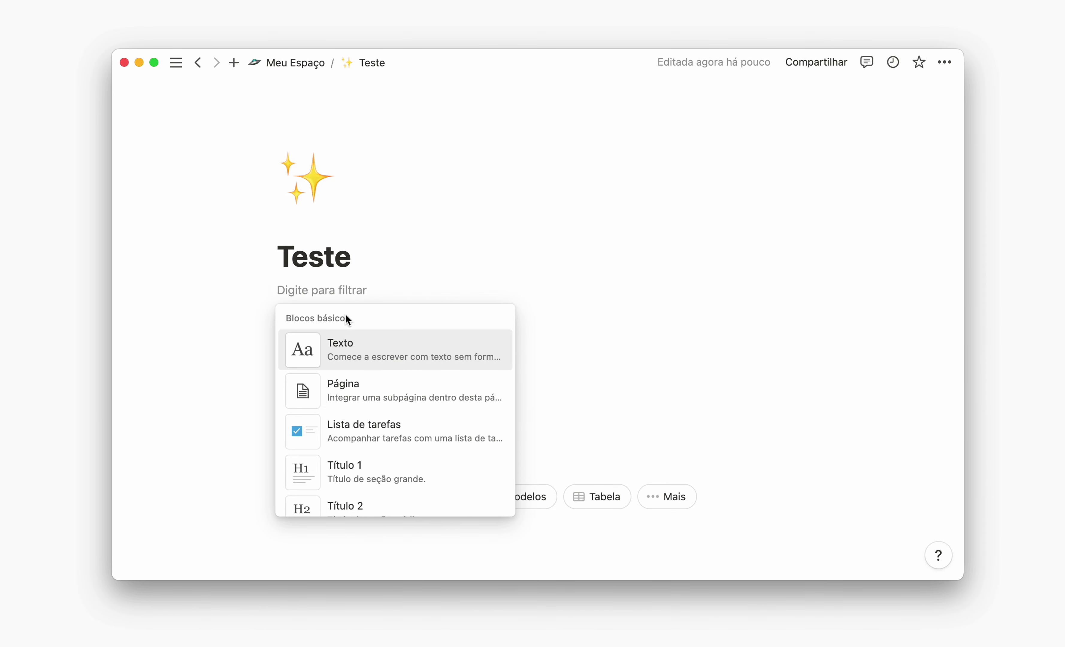
{"action": "left_click", "coordinate": [376, 343]}
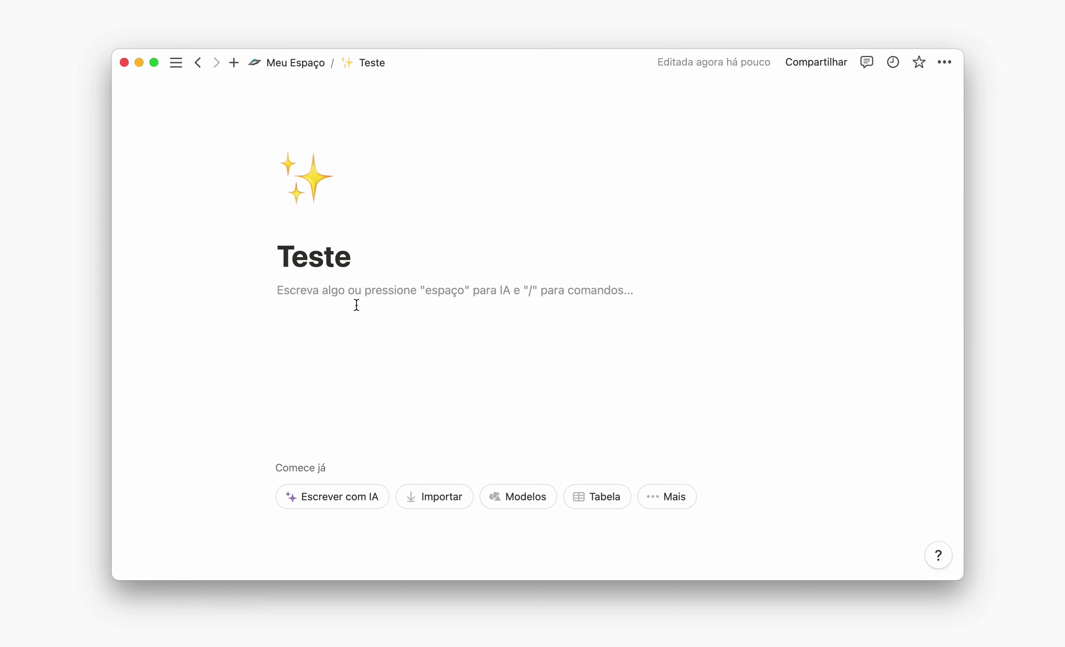
{"action": "type", "text": "Lorem ipsu"}
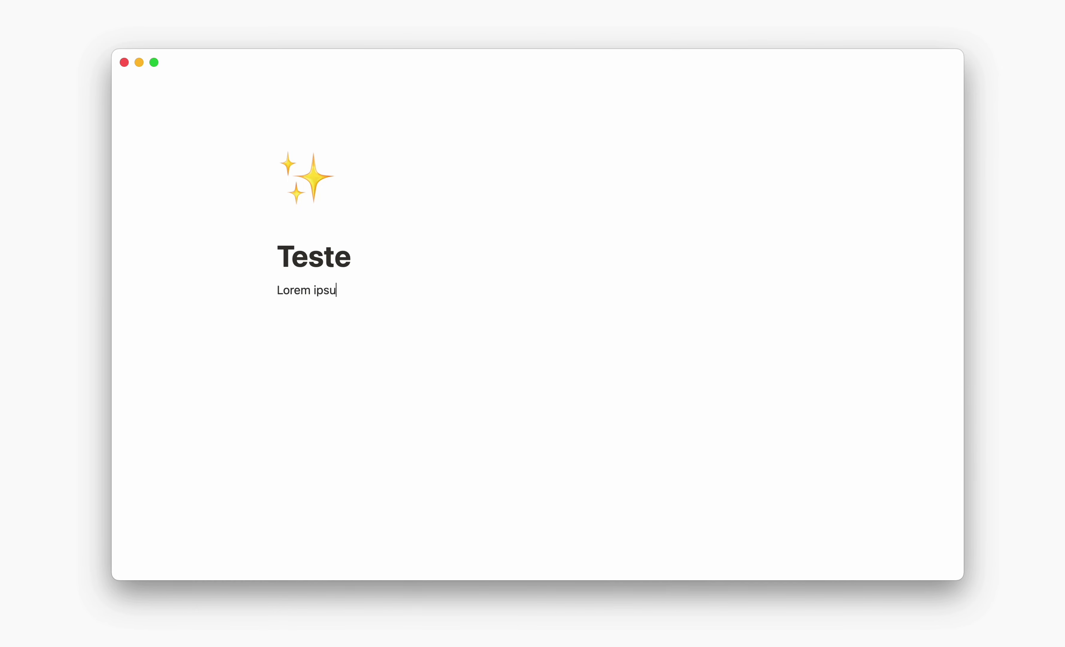
{"action": "type", "text": "m"}
{"action": "key", "text": "Return"}
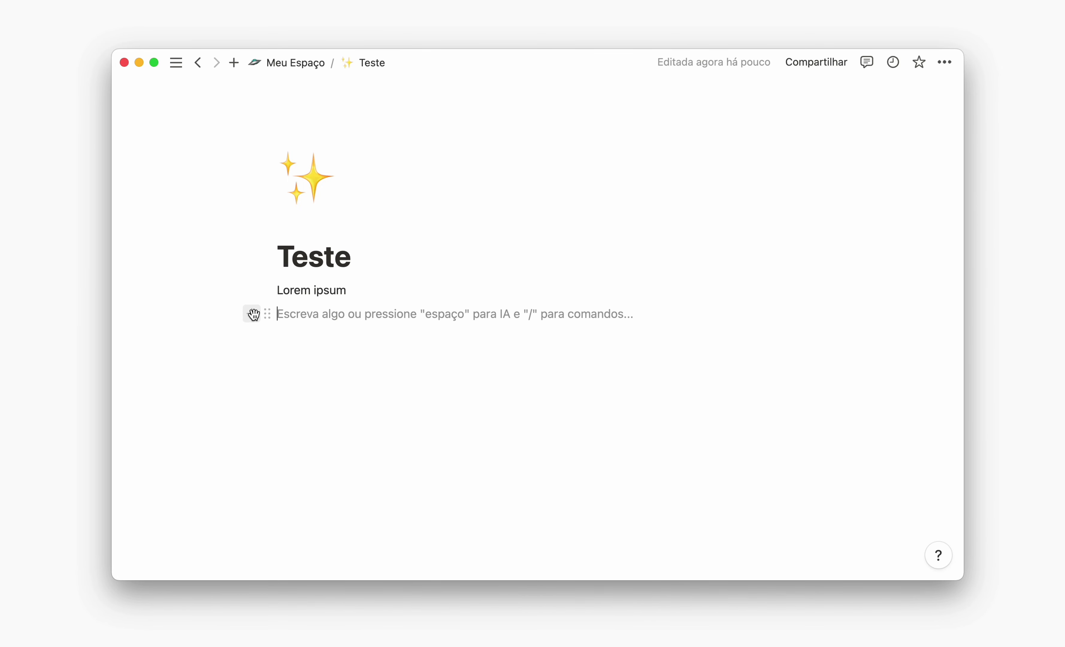
Insert a to-do list (Lista de tarefas) below "Lorem ipsum" with three items, each reading "teste".
{"action": "left_click", "coordinate": [253, 313]}
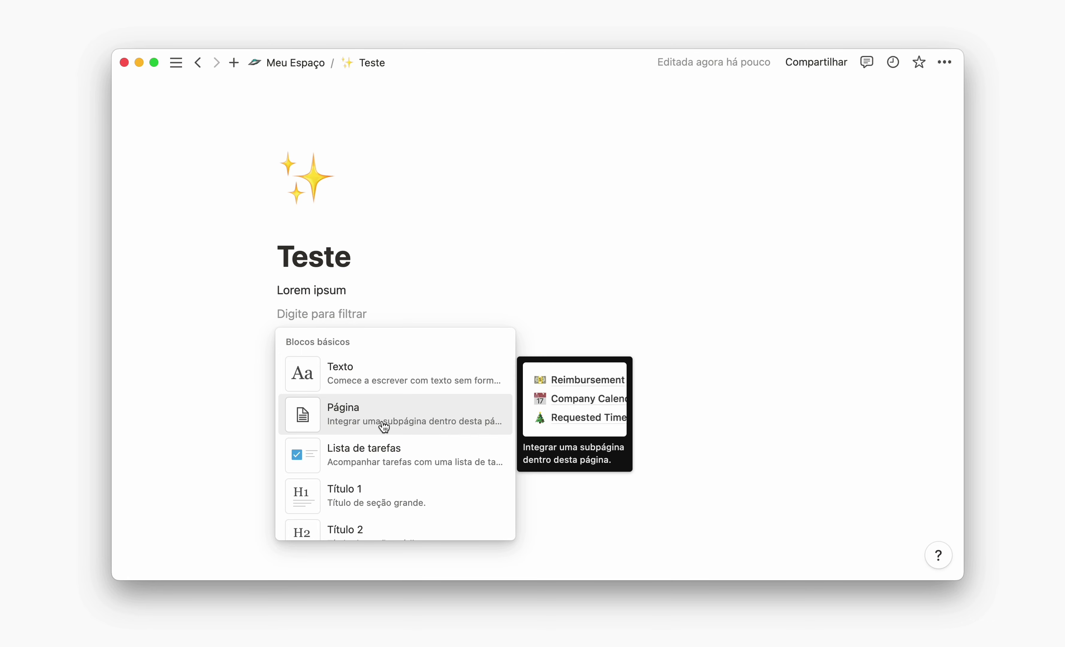
{"action": "scroll", "coordinate": [383, 425], "scroll_direction": "down", "scroll_amount": 1}
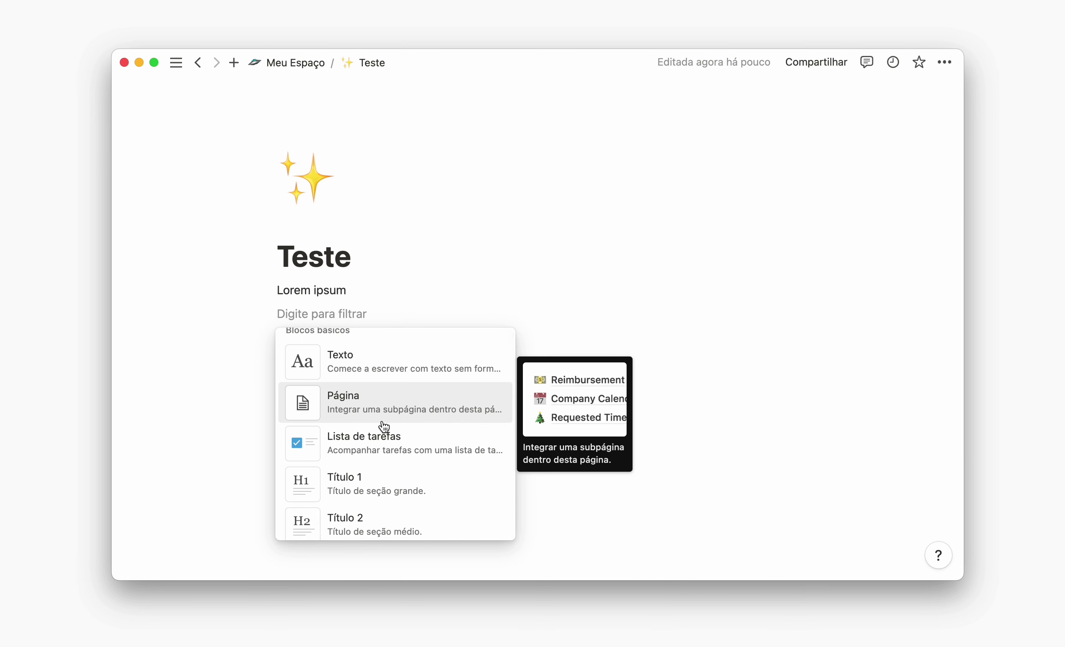
{"action": "scroll", "coordinate": [383, 427], "scroll_direction": "down", "scroll_amount": 1}
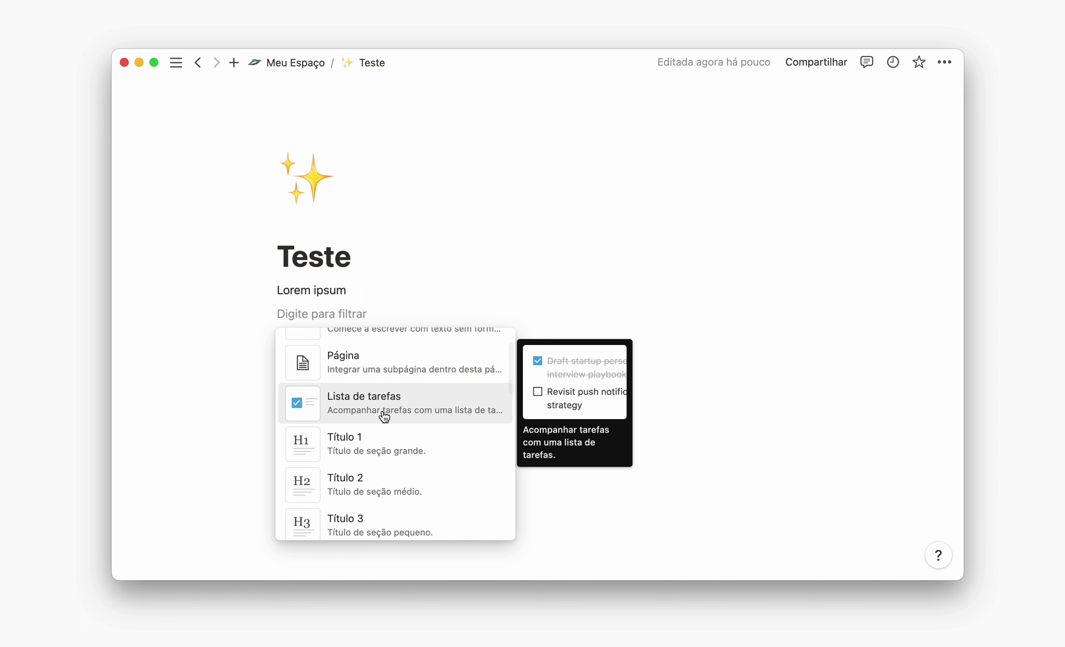
{"action": "left_click", "coordinate": [384, 415]}
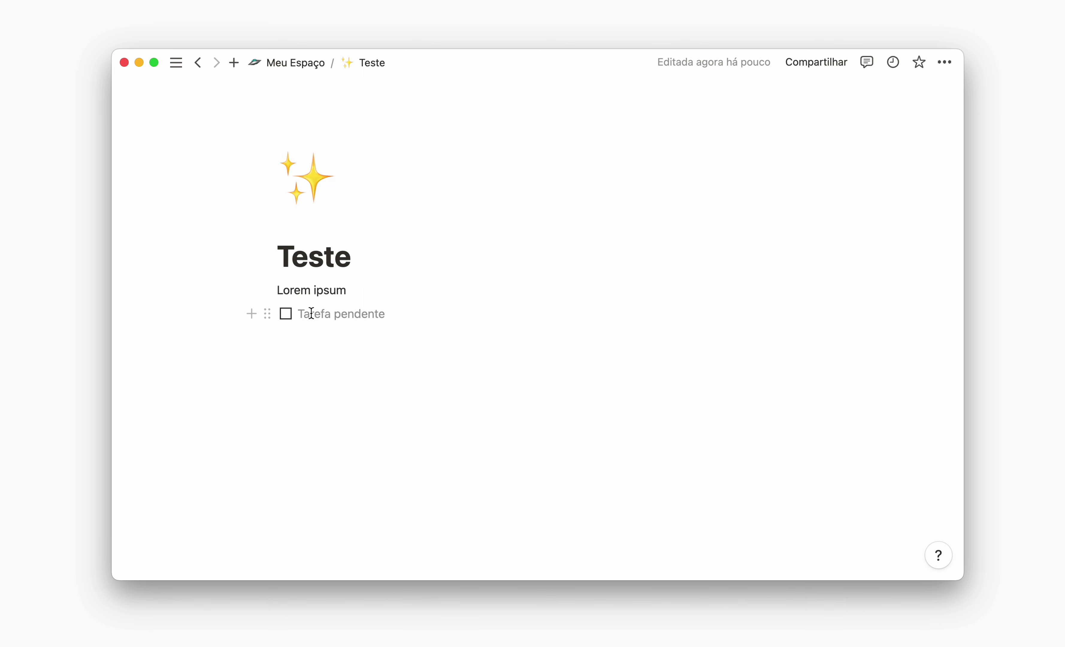
{"action": "type", "text": "te"}
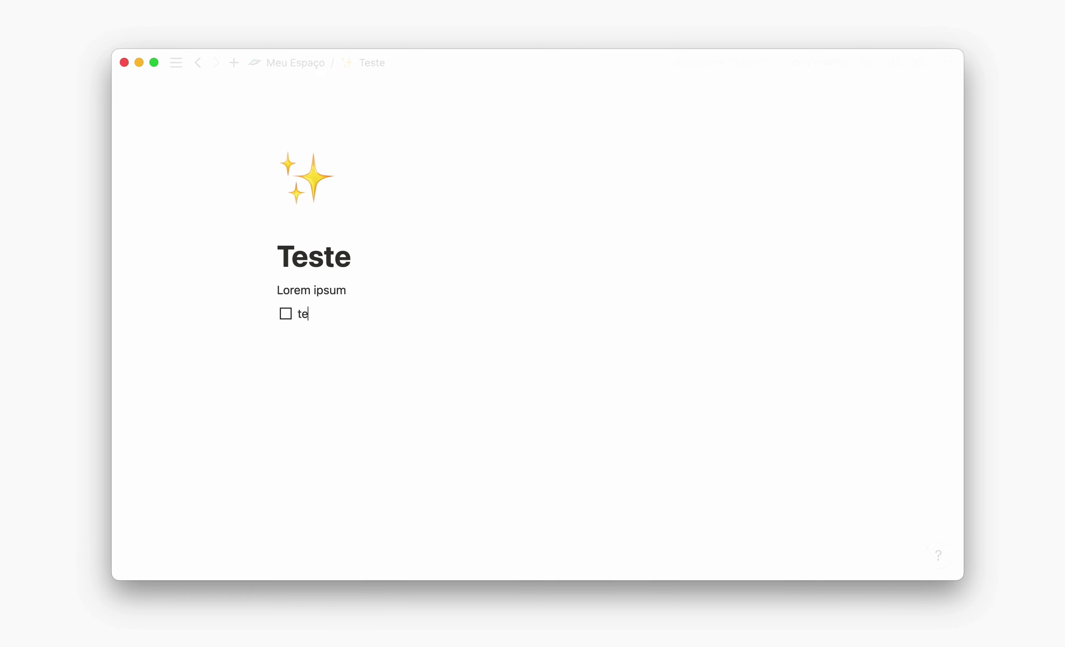
{"action": "type", "text": "ste"}
{"action": "key", "text": "Return"}
{"action": "type", "text": "tes"}
{"action": "key", "text": "Return"}
{"action": "type", "text": "teste"}
{"action": "key", "text": "Return"}
Mark the three "teste" tasks as completed and remove the empty to-do item below them.
{"action": "left_click", "coordinate": [285, 314]}
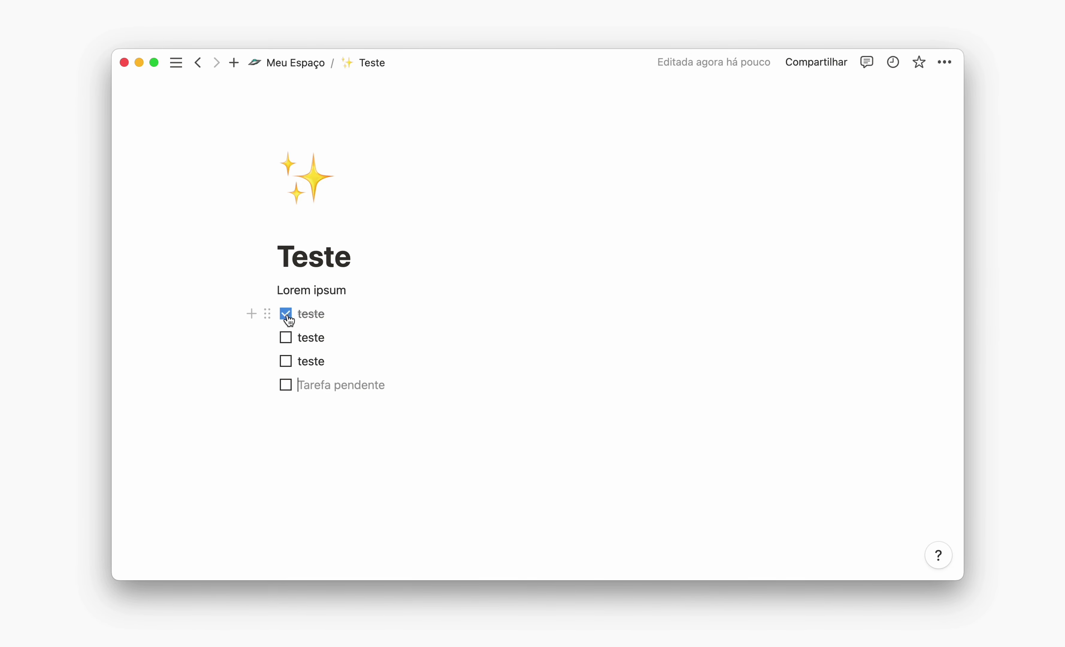
{"action": "left_click", "coordinate": [286, 338]}
{"action": "left_click", "coordinate": [286, 362]}
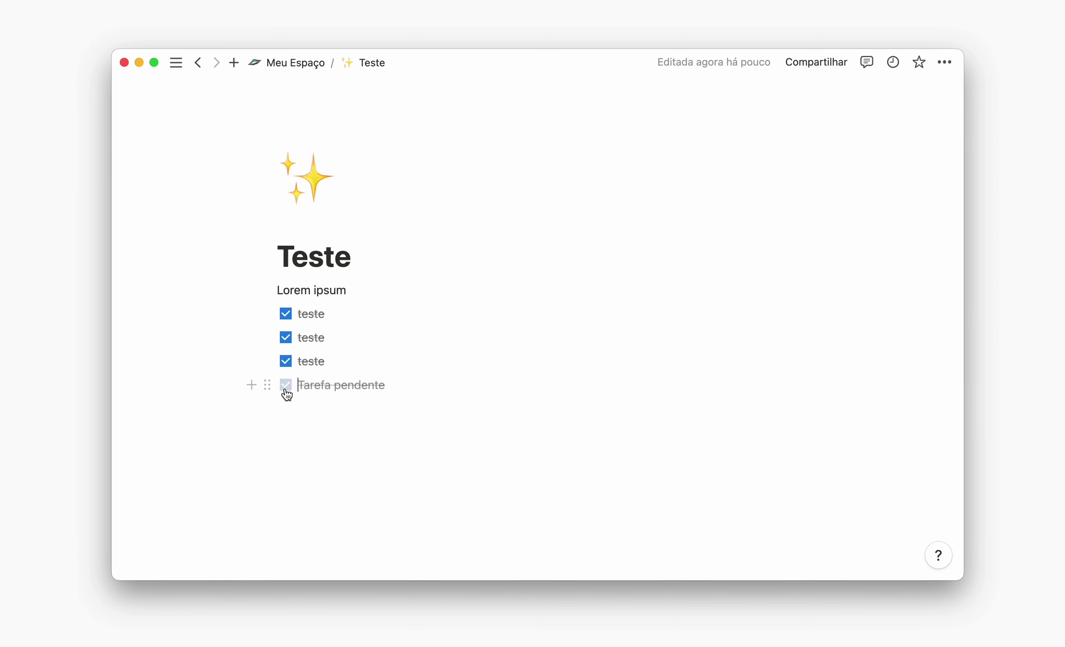
{"action": "key", "text": "BackSpace"}
Add a Título 1 heading reading "teste" below the to-do list.
{"action": "left_click", "coordinate": [252, 385]}
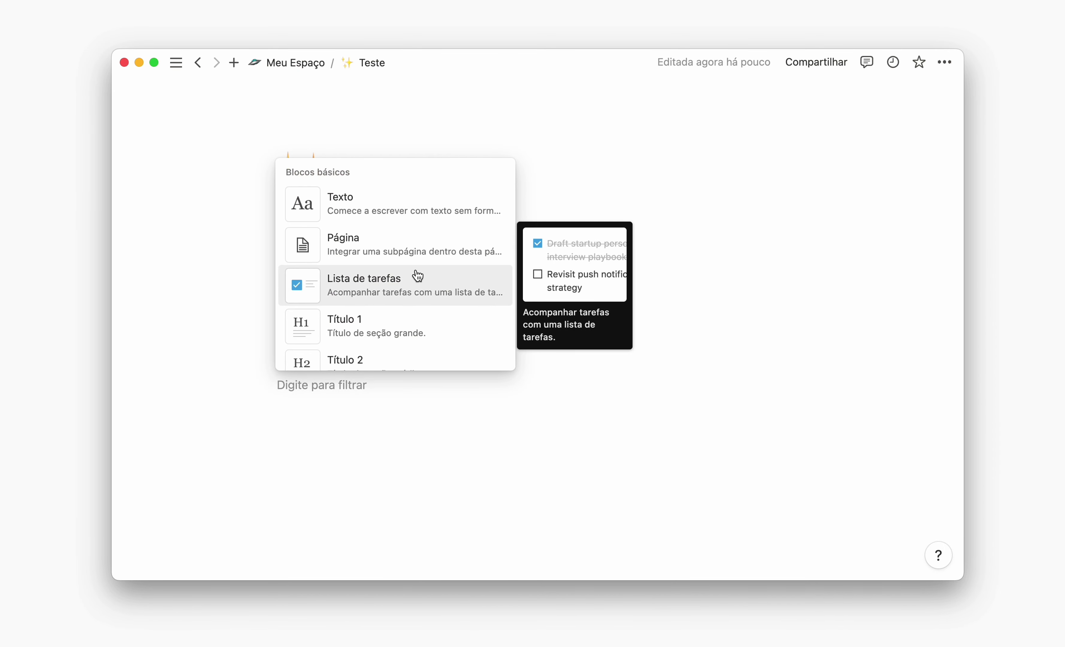
{"action": "scroll", "coordinate": [417, 275], "scroll_direction": "down", "scroll_amount": 1}
{"action": "scroll", "coordinate": [404, 299], "scroll_direction": "down", "scroll_amount": 2}
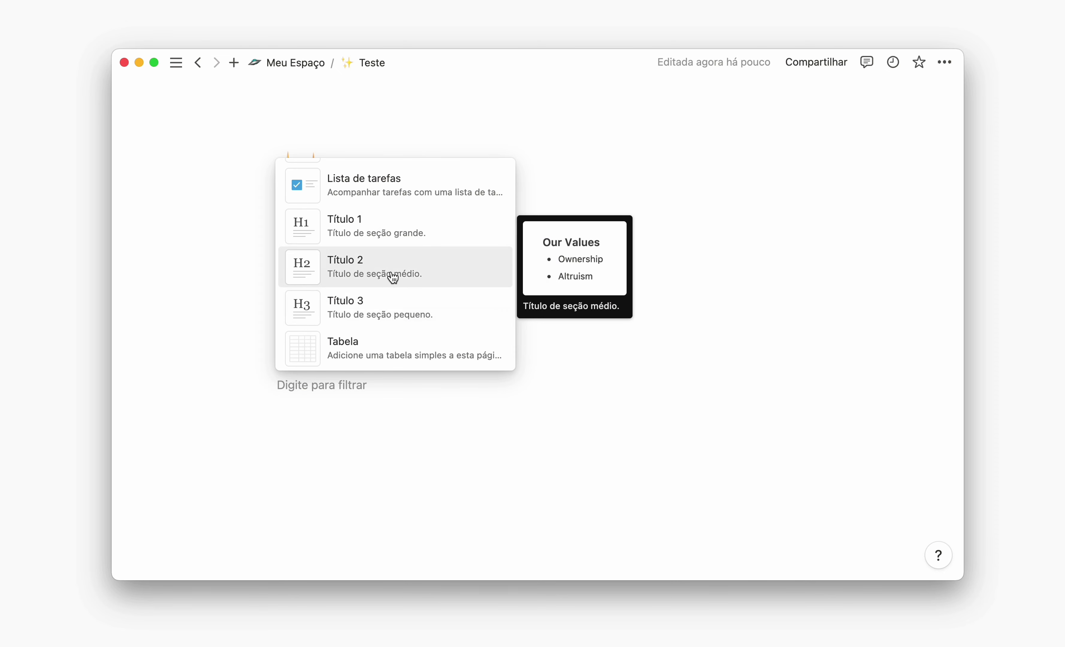
{"action": "left_click", "coordinate": [393, 235]}
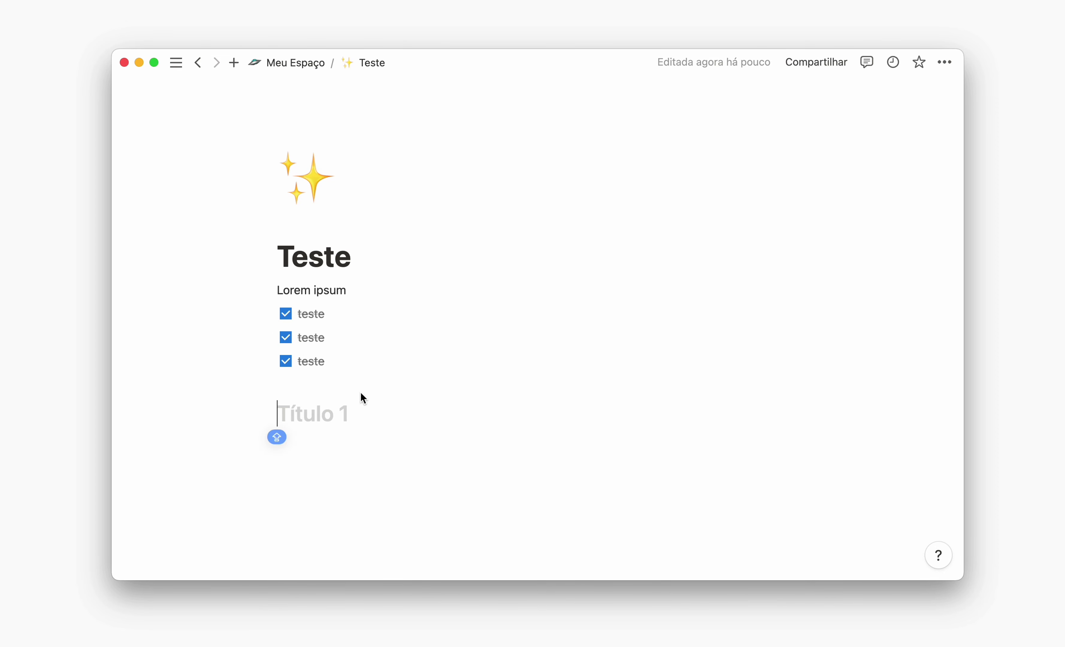
{"action": "type", "text": "testte"}
{"action": "key", "text": "BackSpace"}
{"action": "key", "text": "BackSpace"}
{"action": "type", "text": "e"}
{"action": "key", "text": "Return"}
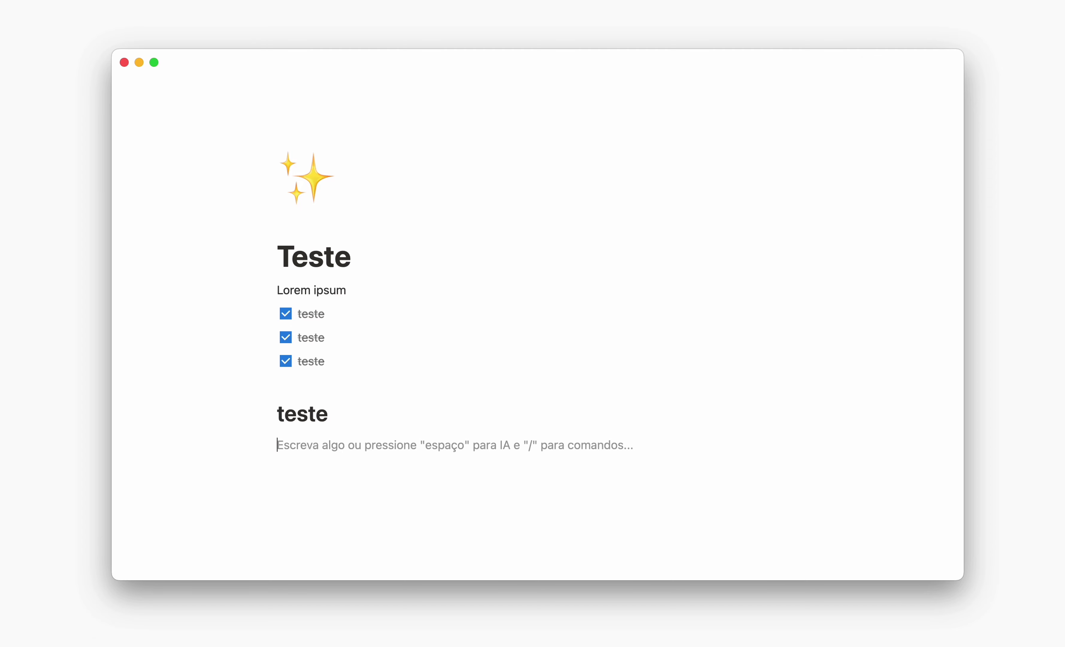
Add a Título 2 heading reading "teste" below the large heading.
{"action": "left_click", "coordinate": [252, 445]}
{"action": "left_click", "coordinate": [344, 418]}
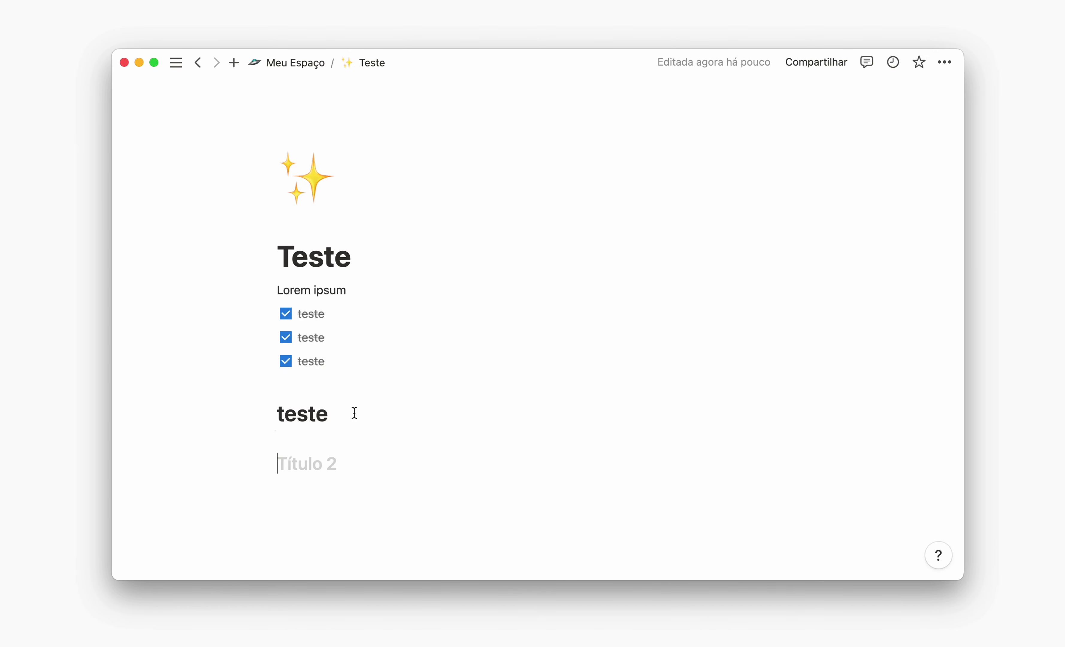
{"action": "type", "text": "teste"}
{"action": "key", "text": "Return"}
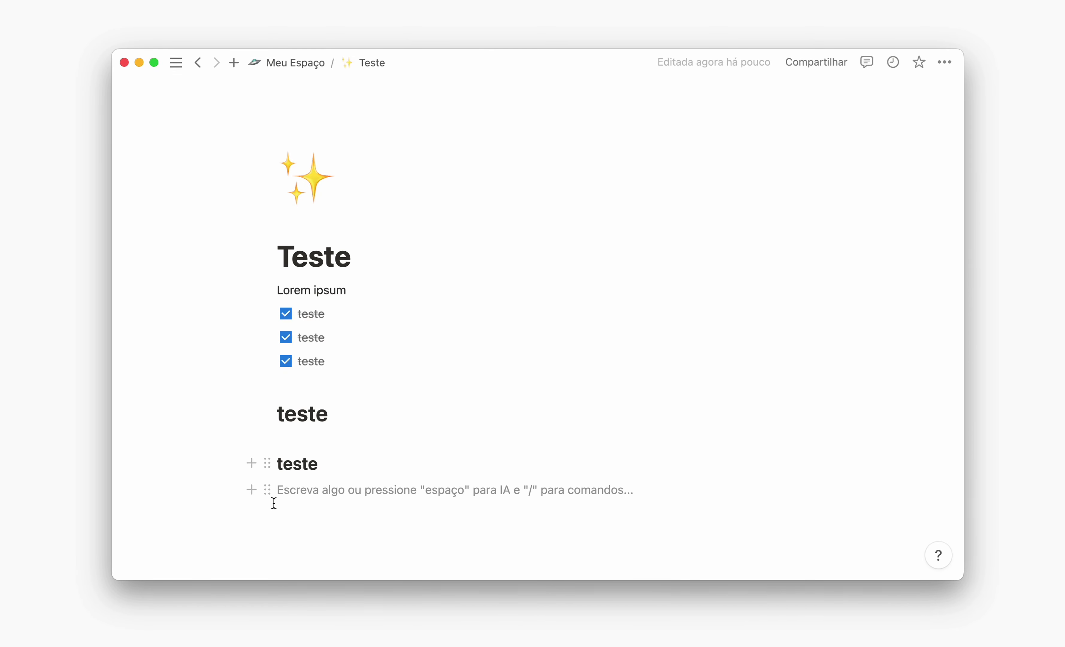
Add a Título 3 heading reading "teste" below the medium heading.
{"action": "left_click", "coordinate": [250, 492]}
{"action": "scroll", "coordinate": [334, 444], "scroll_direction": "down", "scroll_amount": 3}
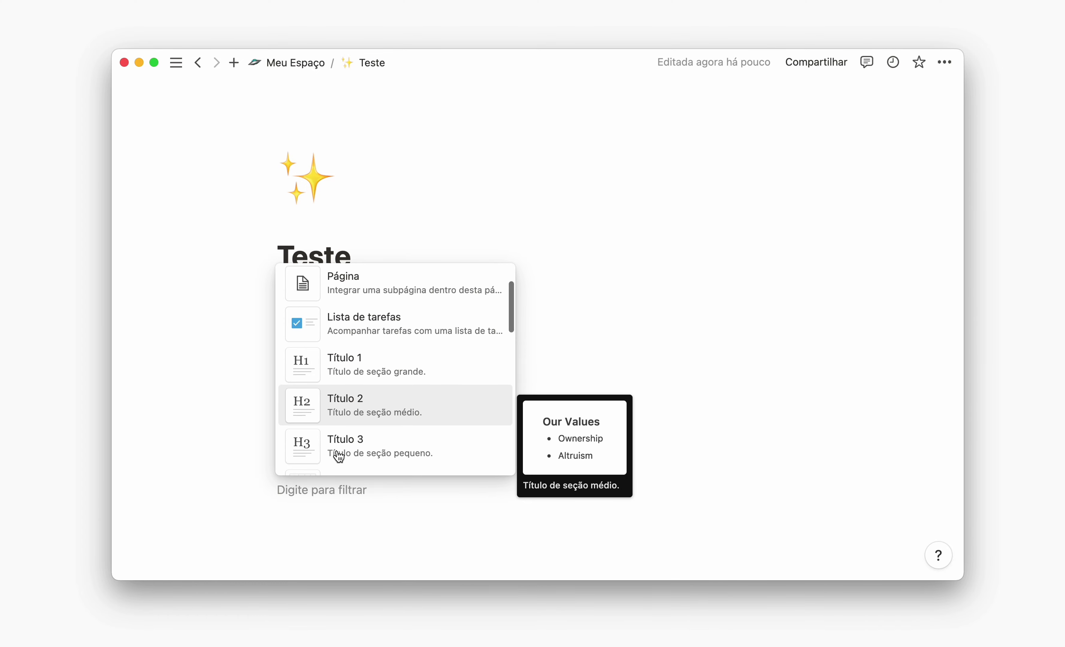
{"action": "left_click", "coordinate": [341, 446]}
{"action": "type", "text": "teste"}
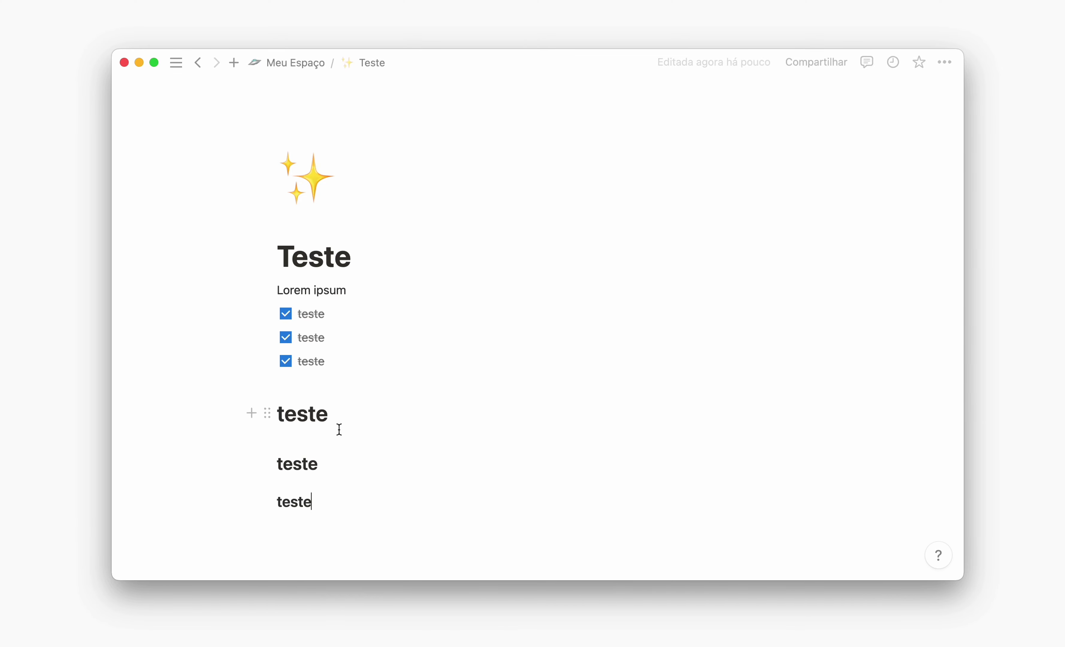
Add a text line "teste" under the small heading and format it as bold, italic, underlined and strikethrough.
{"action": "scroll", "coordinate": [338, 429], "scroll_direction": "down", "scroll_amount": 3}
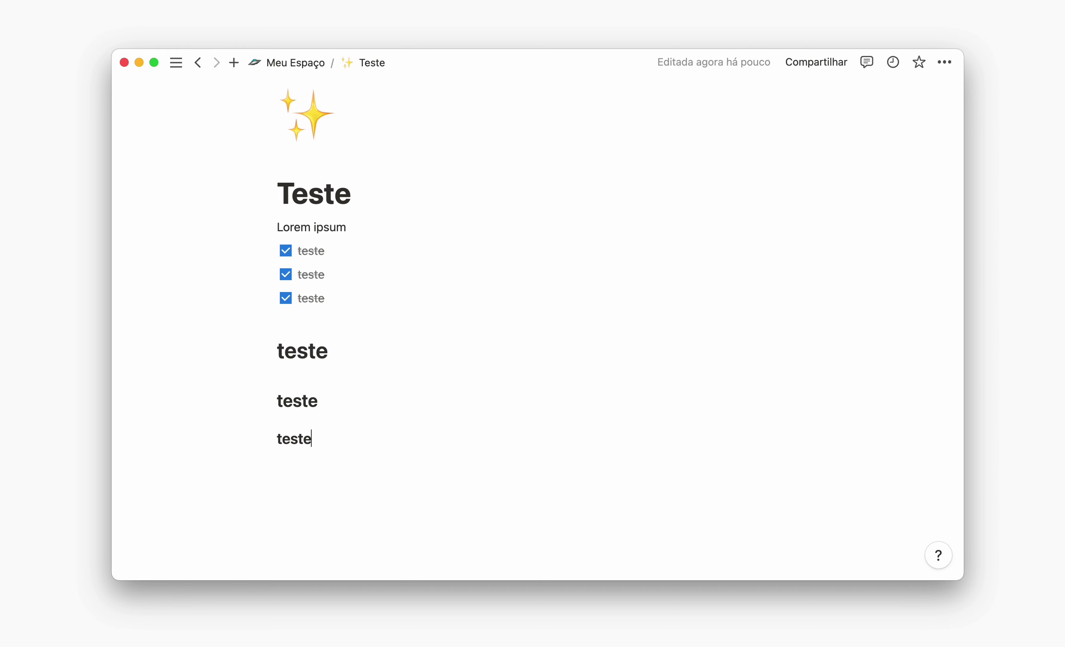
{"action": "key", "text": "Return"}
{"action": "type", "text": "teste"}
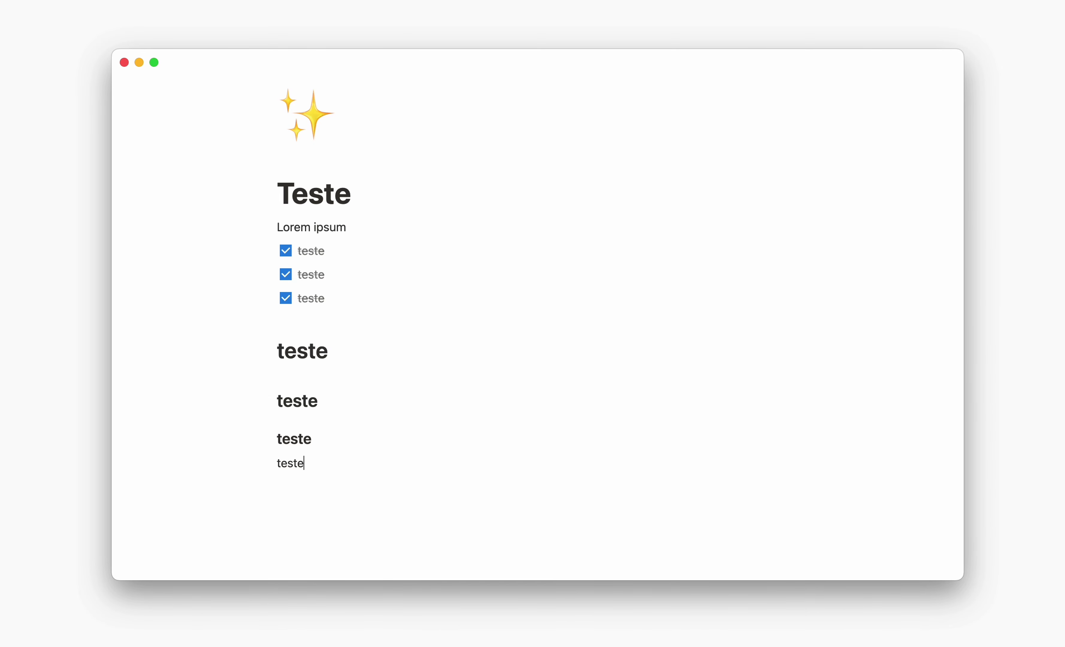
{"action": "double_click", "coordinate": [283, 461]}
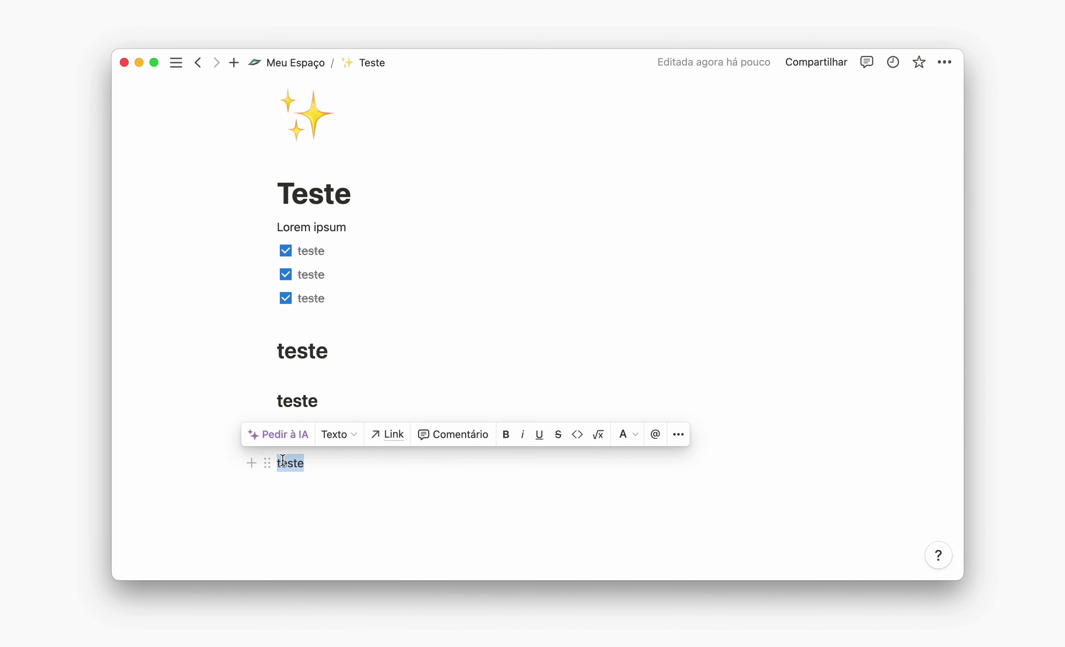
{"action": "key", "text": "super+b"}
{"action": "left_click", "coordinate": [557, 437]}
{"action": "left_click", "coordinate": [540, 435]}
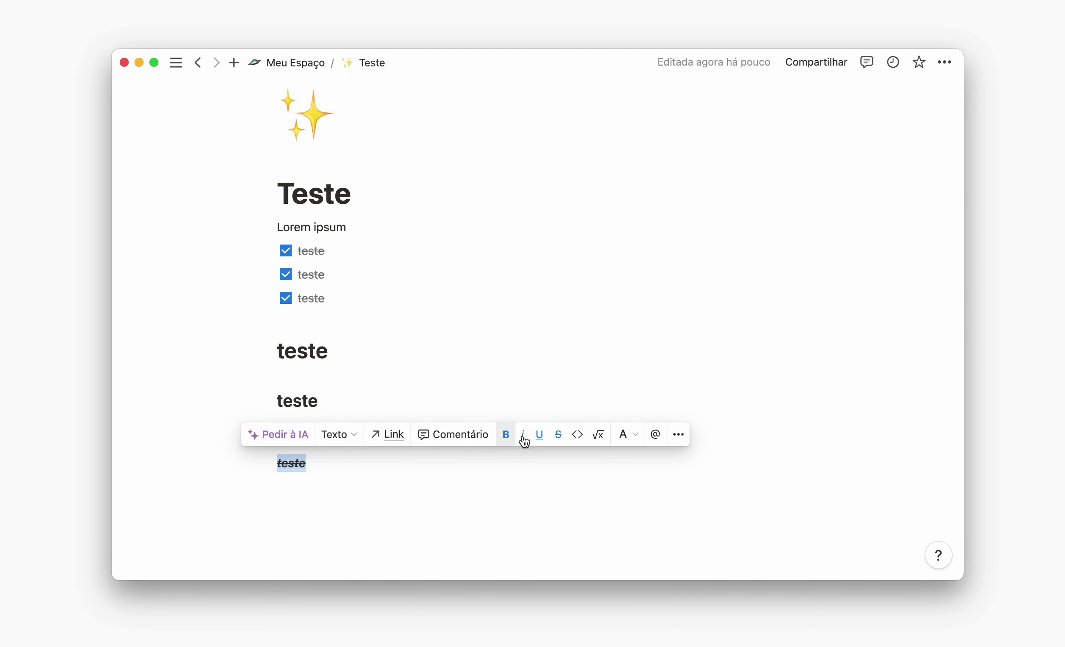
{"action": "left_click", "coordinate": [416, 472]}
Insert a simple table (Tabela) below the formatted "teste" line.
{"action": "left_click", "coordinate": [252, 463]}
{"action": "scroll", "coordinate": [377, 389], "scroll_direction": "down", "scroll_amount": 3}
{"action": "scroll", "coordinate": [377, 390], "scroll_direction": "down", "scroll_amount": 3}
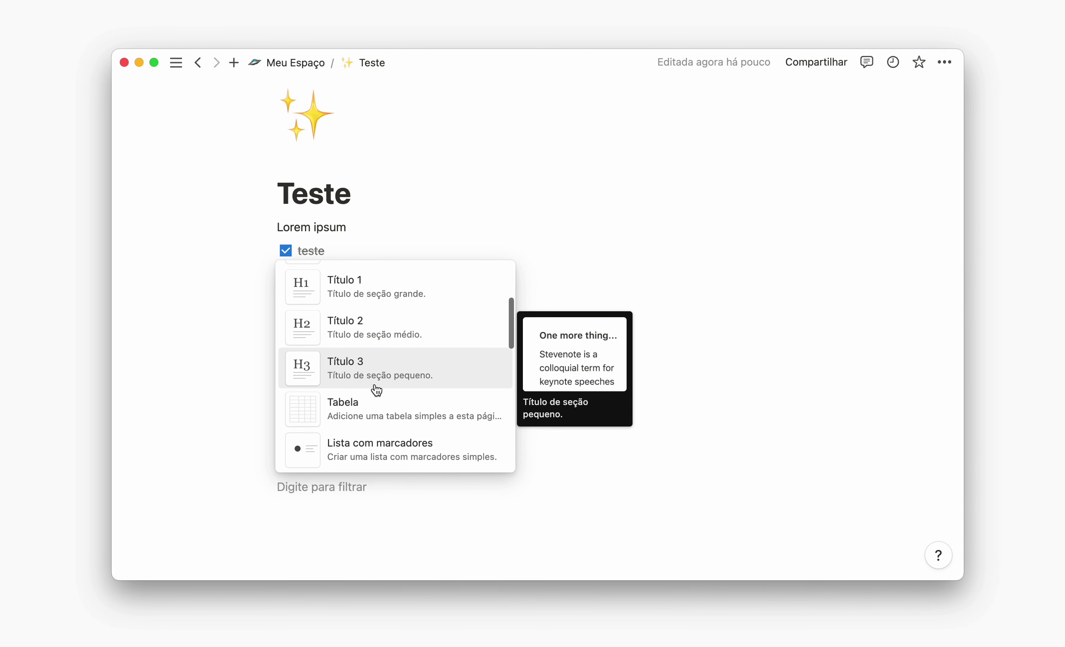
{"action": "scroll", "coordinate": [416, 359], "scroll_direction": "down", "scroll_amount": 1}
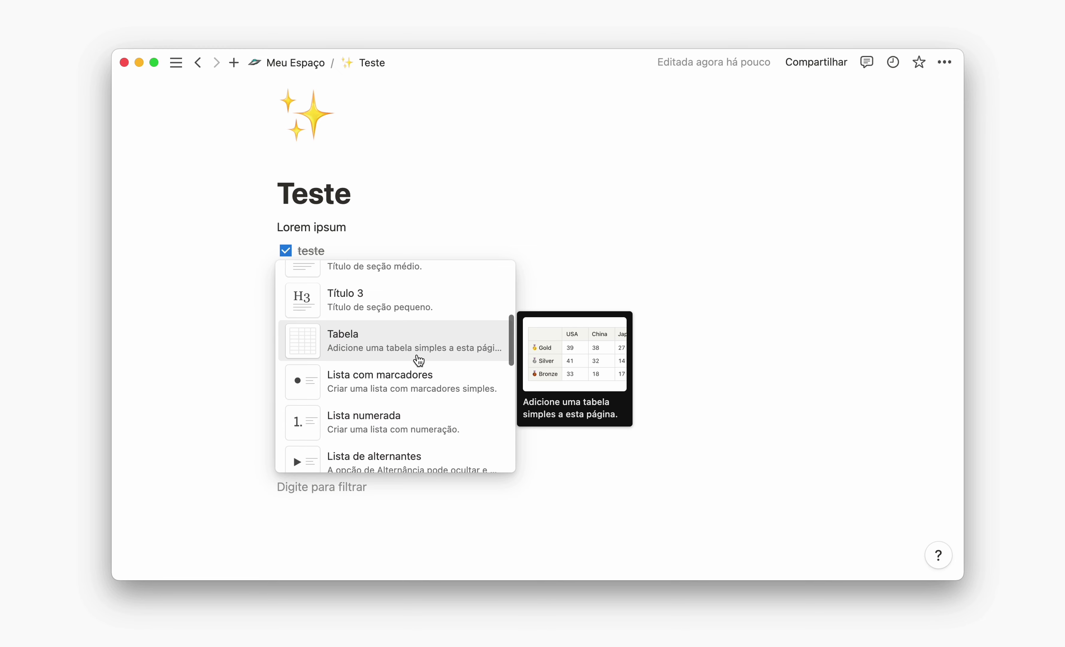
{"action": "left_click", "coordinate": [396, 351]}
{"action": "scroll", "coordinate": [399, 436], "scroll_direction": "down", "scroll_amount": 3}
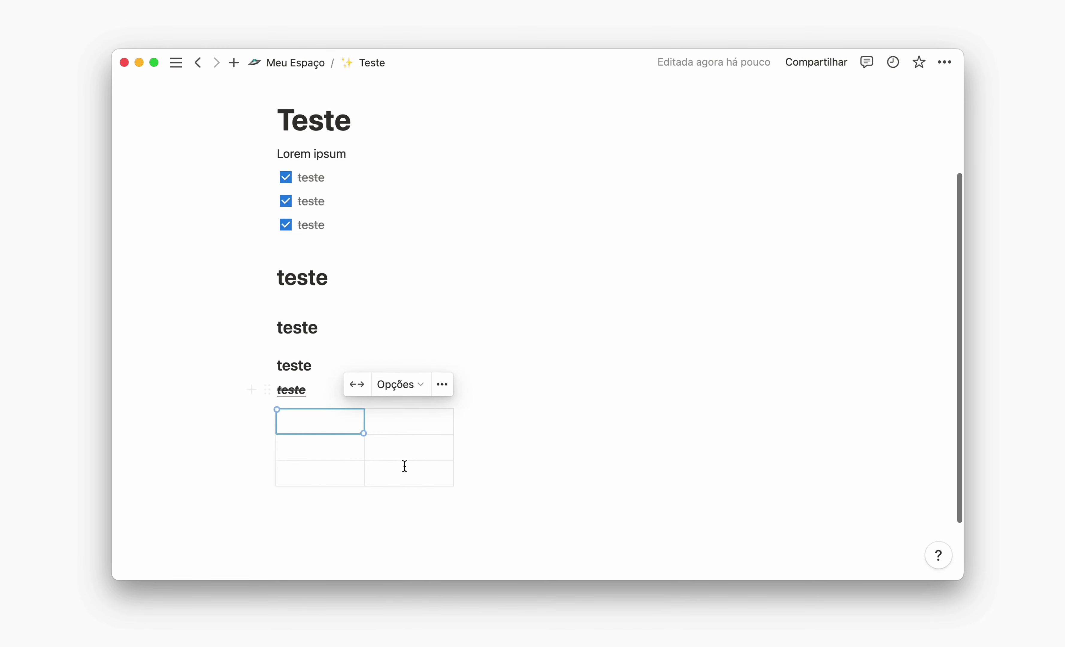
Extend the empty table to six columns.
{"action": "left_click", "coordinate": [455, 413]}
{"action": "left_click", "coordinate": [547, 410]}
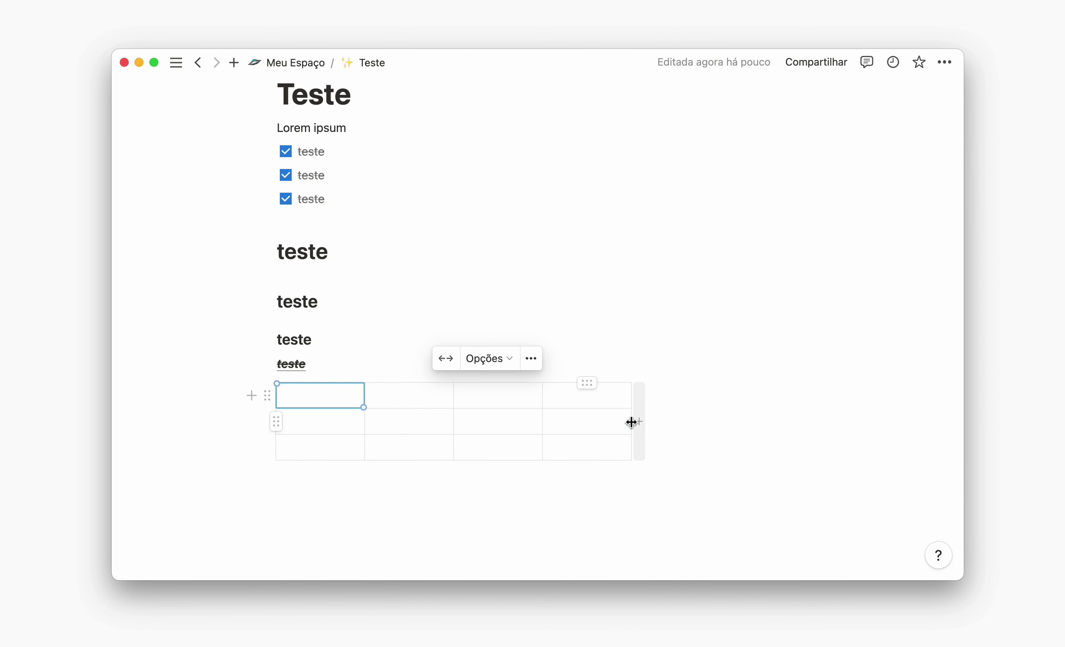
{"action": "left_click", "coordinate": [630, 421]}
{"action": "left_click", "coordinate": [732, 430]}
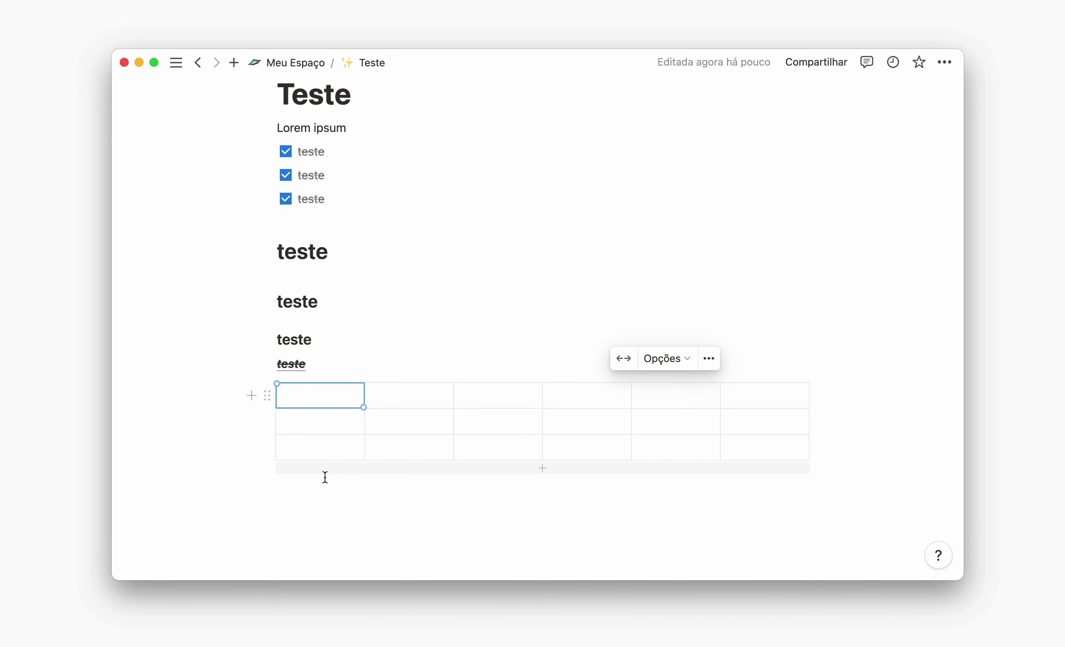
Add a bulleted list (Lista com marcadores) below the table with two "teste" items, ending it with an empty text line.
{"action": "left_click", "coordinate": [317, 486]}
{"action": "type", "text": "/"}
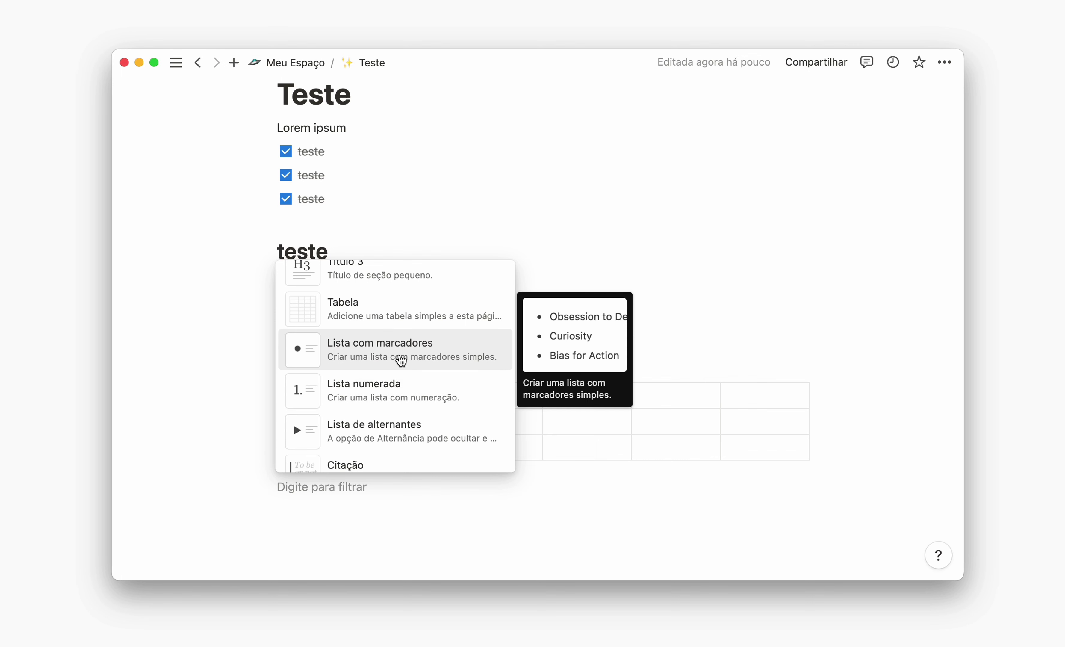
{"action": "left_click", "coordinate": [399, 358]}
{"action": "scroll", "coordinate": [397, 478], "scroll_direction": "down", "scroll_amount": 3}
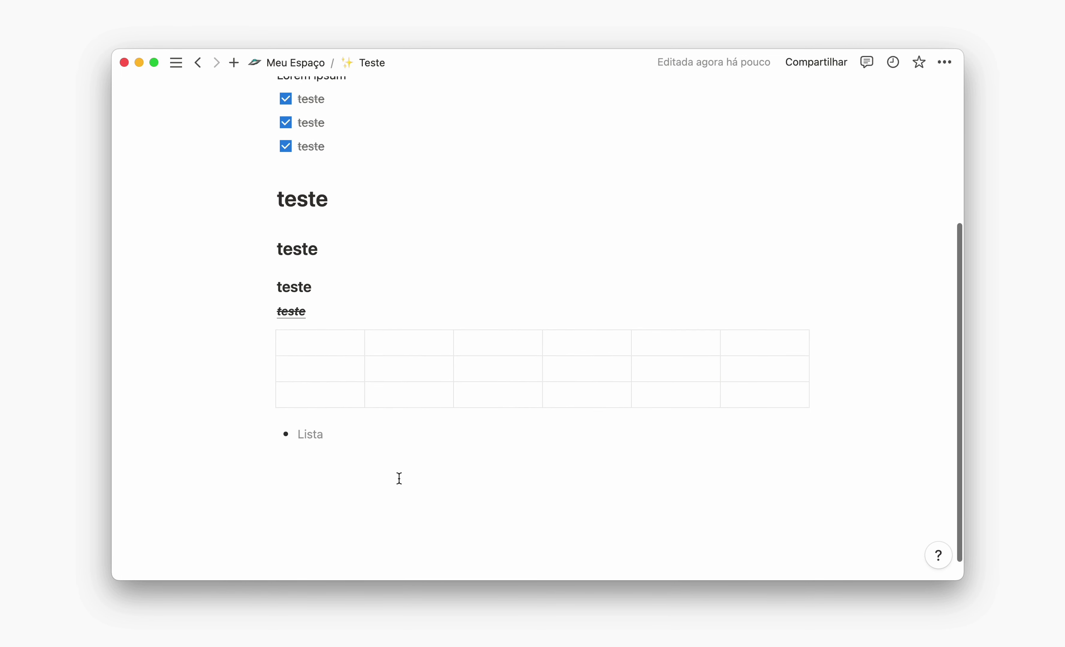
{"action": "type", "text": "teste"}
{"action": "key", "text": "Return"}
{"action": "type", "text": "te"}
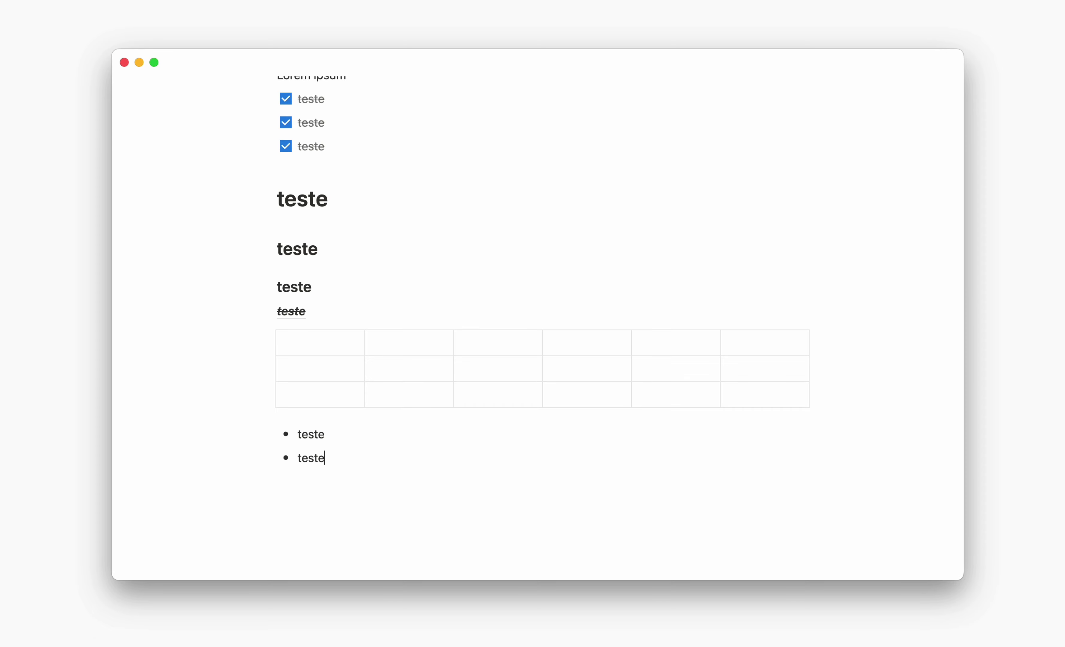
{"action": "key", "text": "Return"}
{"action": "key", "text": "Return"}
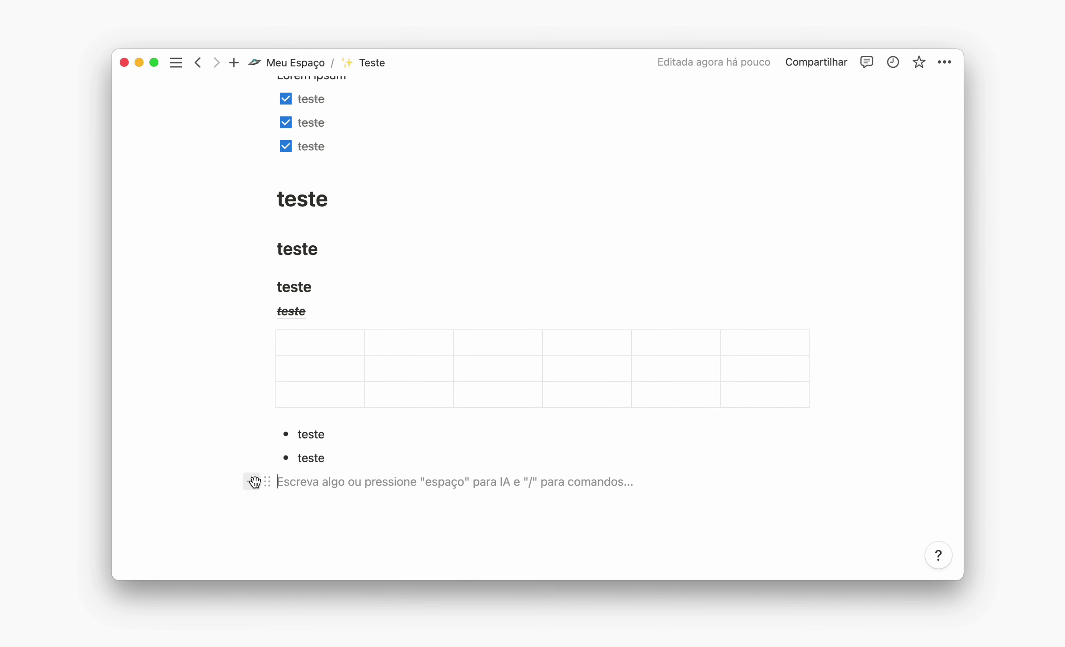
Add a numbered list (Lista numerada) below the bullets with three "teste" items, ending it with an empty text line.
{"action": "left_click", "coordinate": [252, 481]}
{"action": "scroll", "coordinate": [363, 392], "scroll_direction": "down", "scroll_amount": 5}
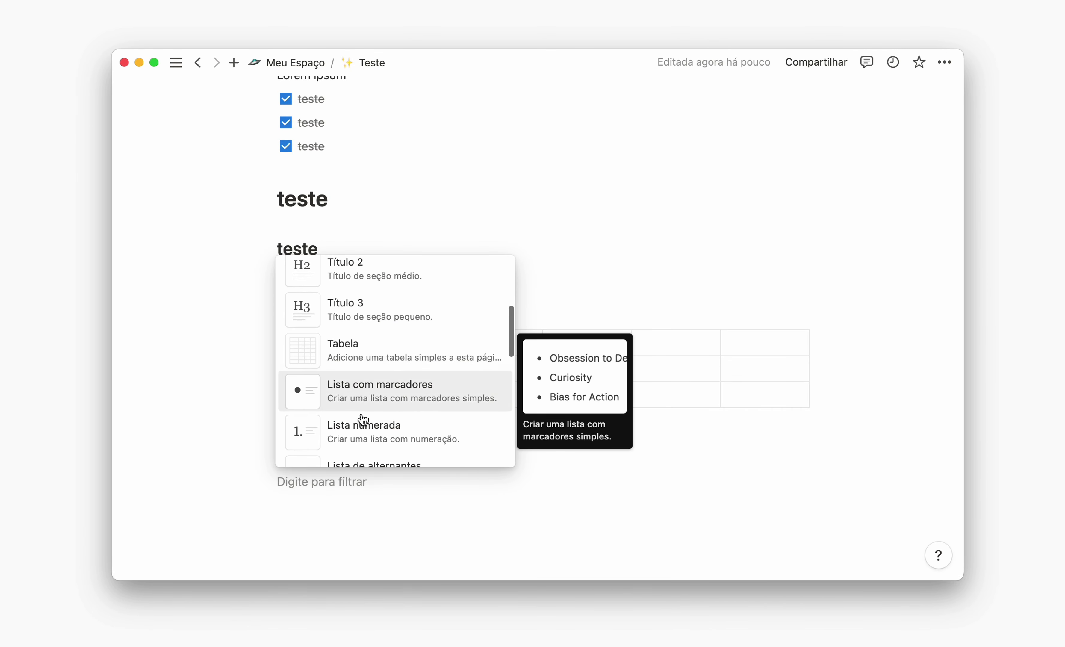
{"action": "left_click", "coordinate": [363, 419]}
{"action": "type", "text": "teste"}
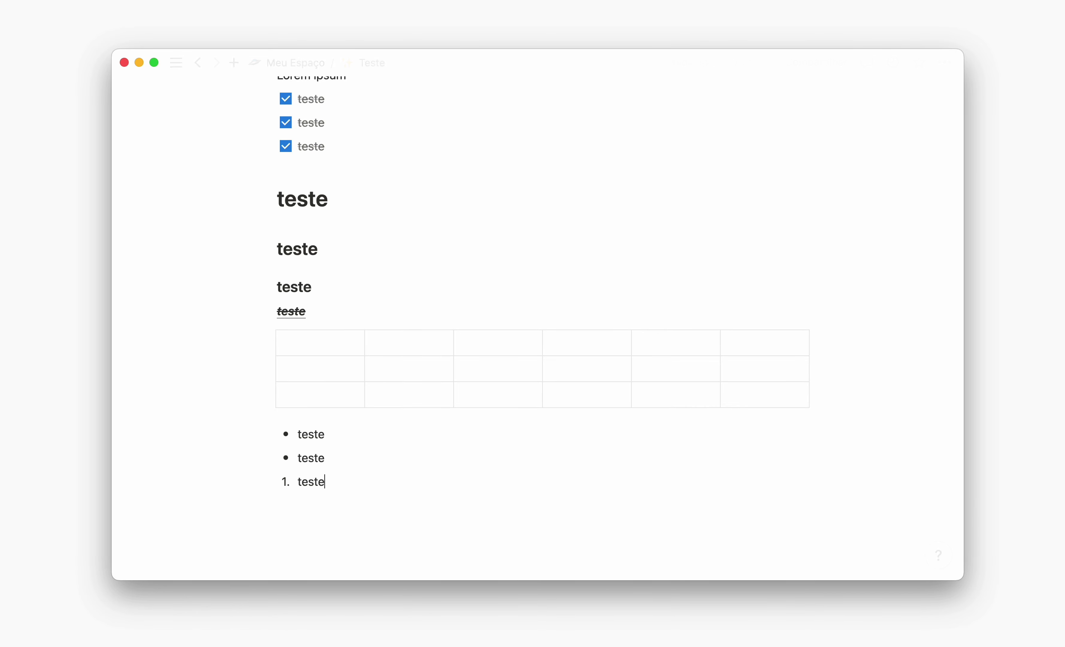
{"action": "key", "text": "Return"}
{"action": "type", "text": "teste"}
{"action": "key", "text": "Return"}
{"action": "type", "text": "teste"}
{"action": "key", "text": "Return"}
{"action": "key", "text": "Return"}
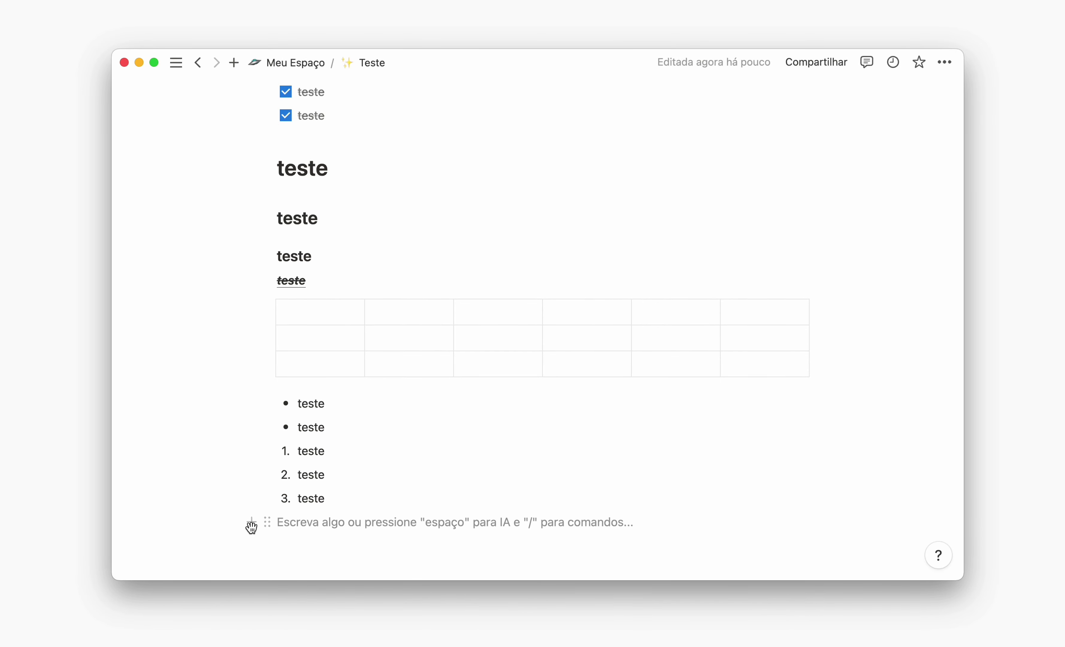
Add a toggle list (Lista de alternantes) below the numbered list with two toggles named "teste".
{"action": "left_click", "coordinate": [251, 522]}
{"action": "scroll", "coordinate": [412, 427], "scroll_direction": "down", "scroll_amount": 3}
{"action": "scroll", "coordinate": [412, 428], "scroll_direction": "down", "scroll_amount": 4}
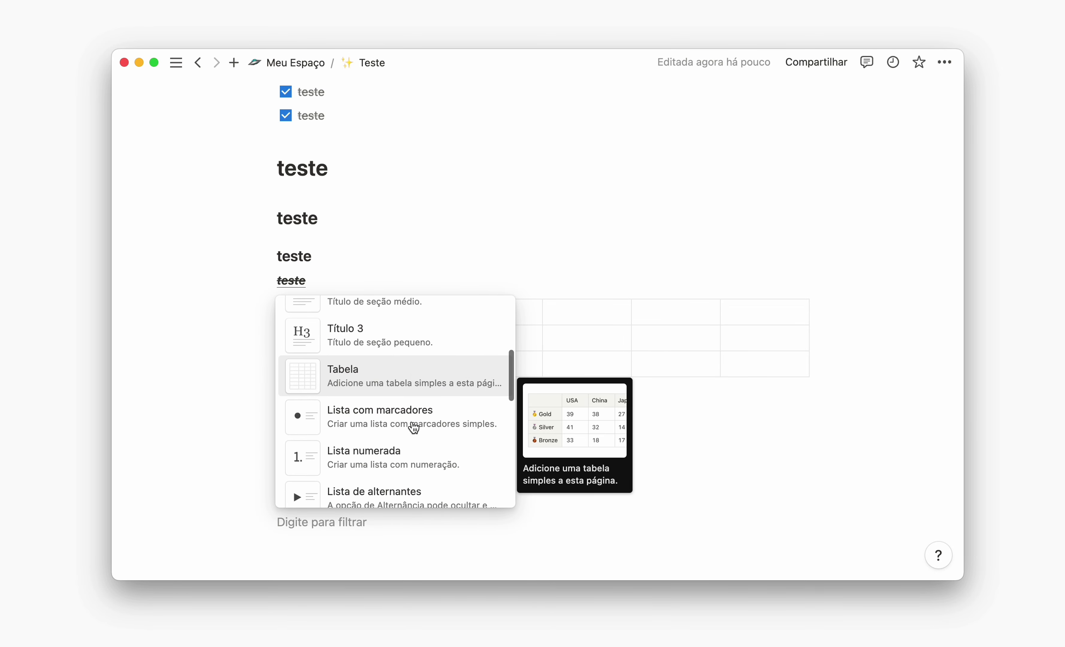
{"action": "left_click", "coordinate": [404, 479]}
{"action": "scroll", "coordinate": [403, 458], "scroll_direction": "down", "scroll_amount": 2}
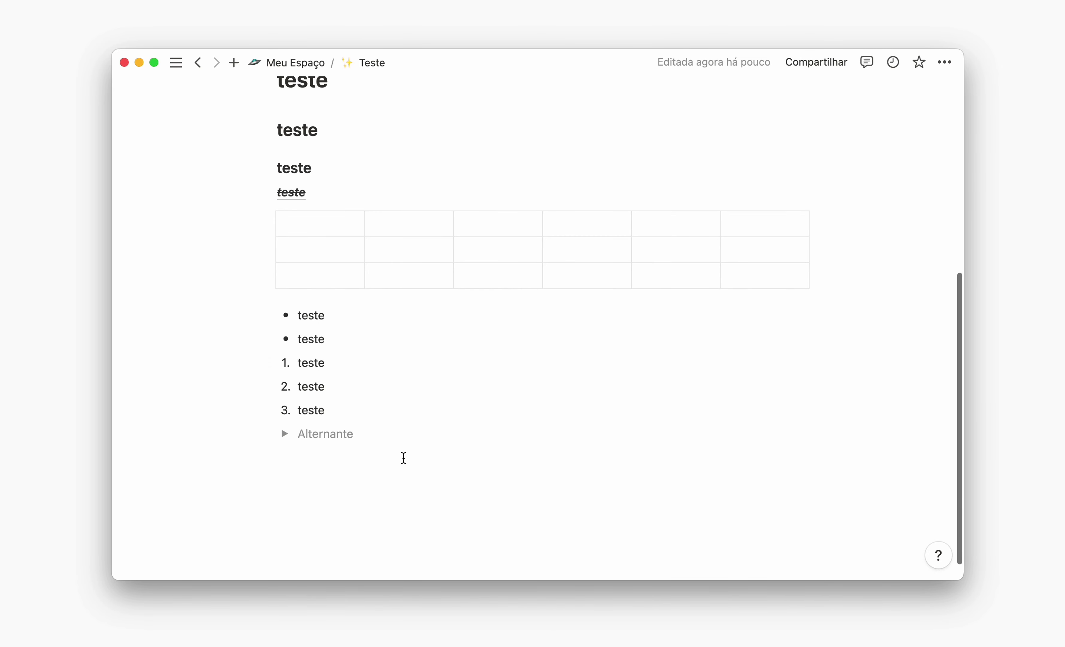
{"action": "type", "text": "teste"}
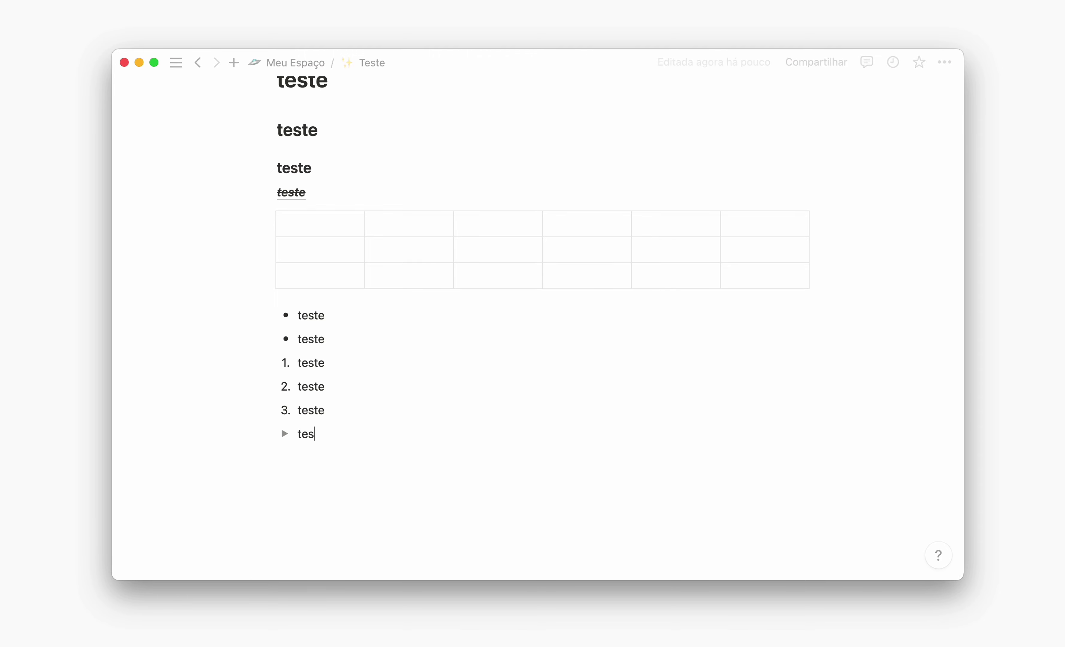
{"action": "key", "text": "Return"}
{"action": "type", "text": "teste"}
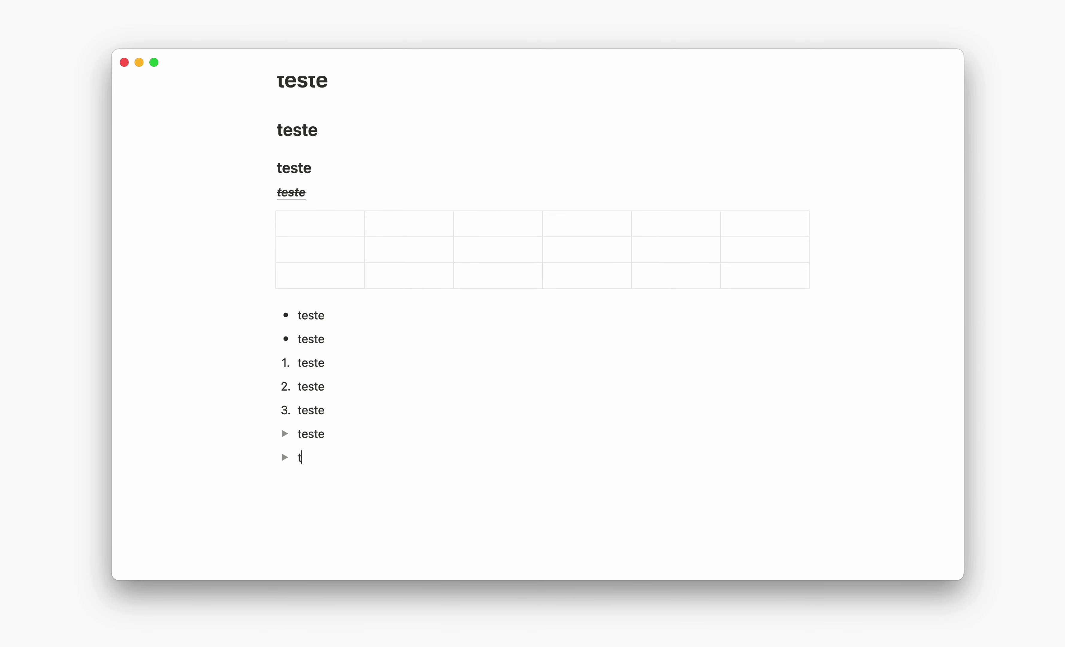
Expand both toggles and enter nested text: "teste teste" in the first and "teste" in the second.
{"action": "left_click", "coordinate": [285, 434]}
{"action": "left_click", "coordinate": [402, 458]}
{"action": "type", "text": "teste teste"}
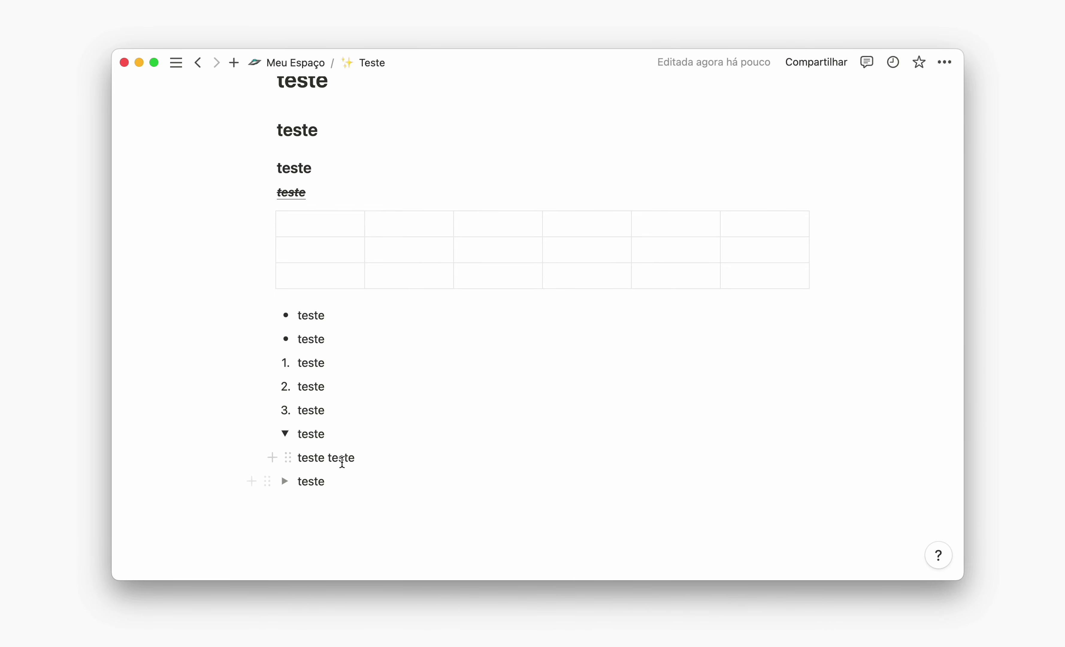
{"action": "left_click", "coordinate": [284, 481]}
{"action": "left_click", "coordinate": [331, 494]}
{"action": "type", "text": "teste"}
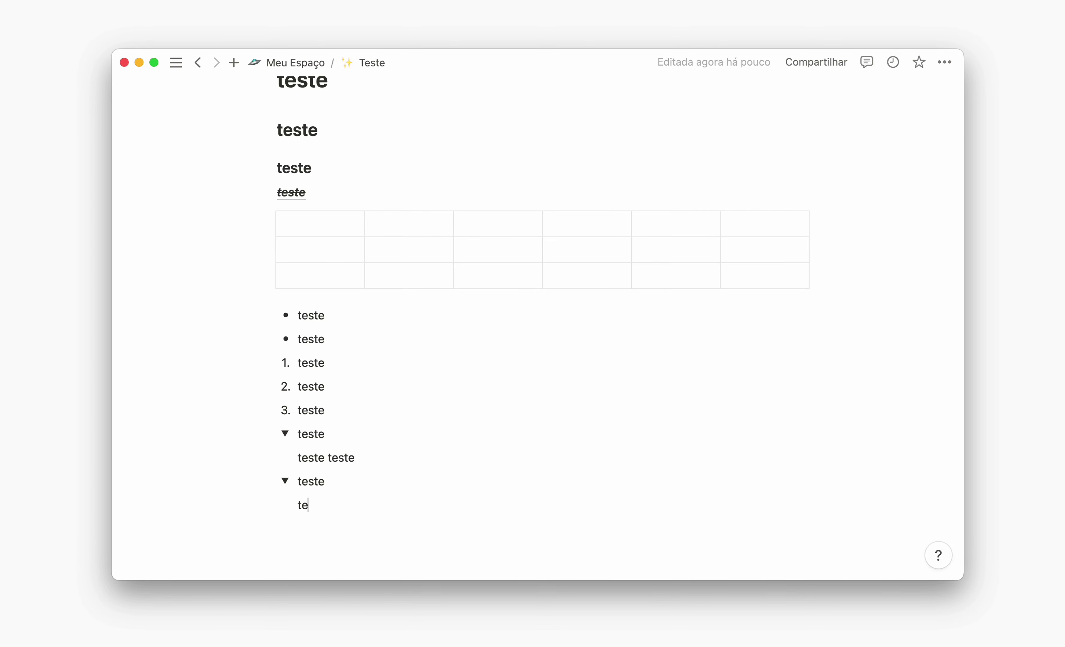
Collapse and expand the toggles to hide and show their nested text, leaving both collapsed.
{"action": "left_click", "coordinate": [286, 434]}
{"action": "left_click", "coordinate": [285, 456]}
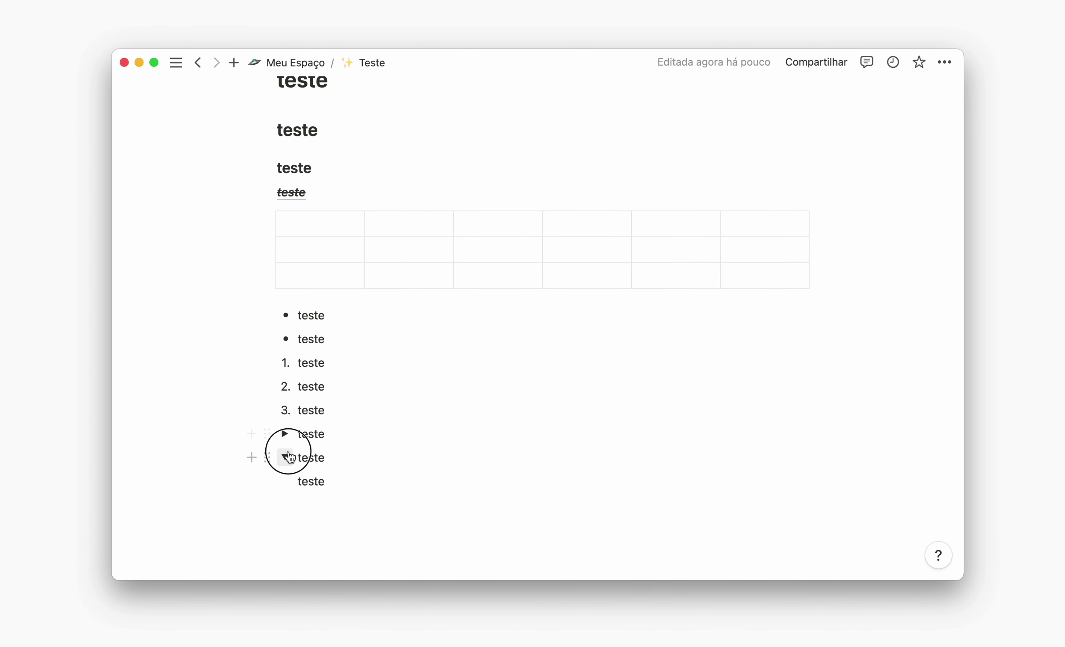
{"action": "left_click", "coordinate": [285, 457]}
{"action": "left_click_drag", "start_coordinate": [286, 432], "coordinate": [288, 423]}
{"action": "left_click", "coordinate": [285, 433]}
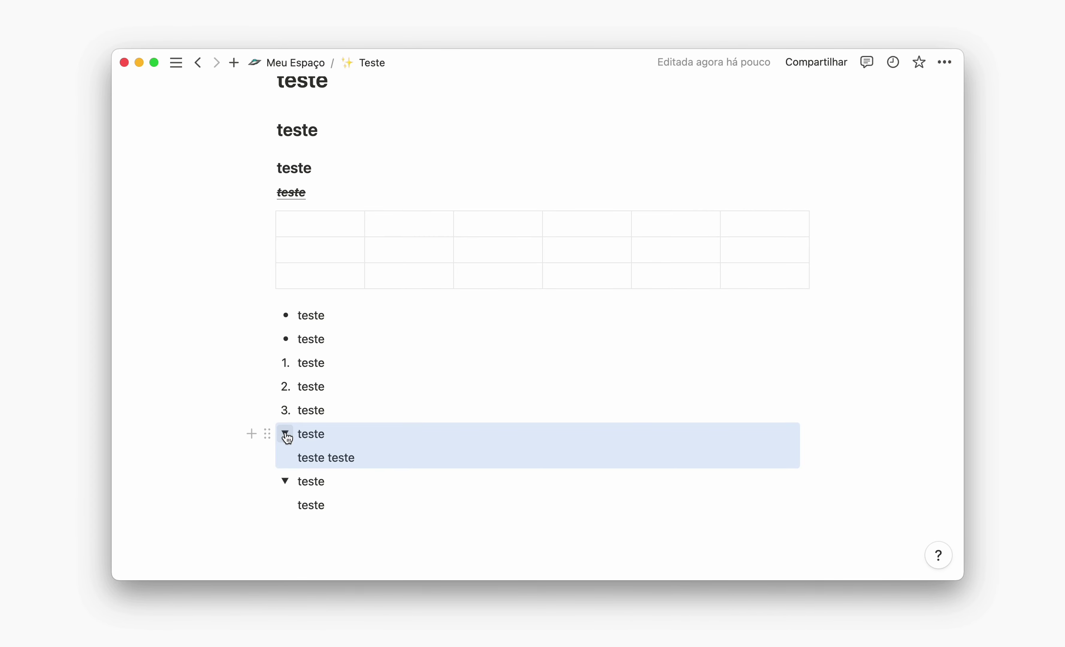
{"action": "left_click", "coordinate": [285, 434]}
{"action": "left_click", "coordinate": [286, 457]}
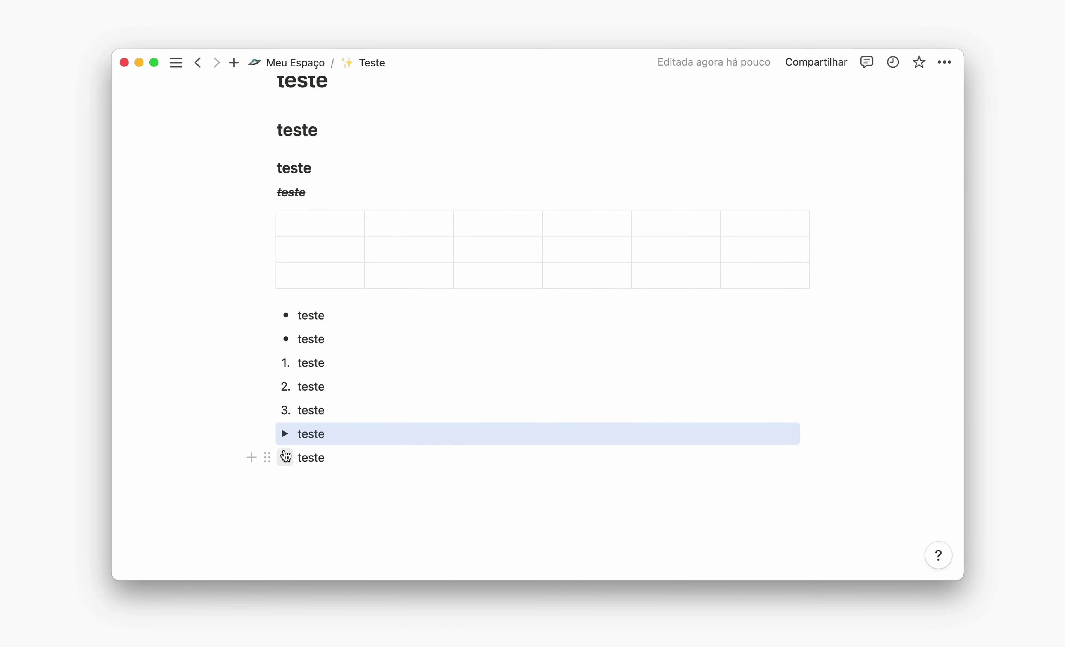
Add a quote block (Citação) below the toggles with three lines of "teste".
{"action": "left_click", "coordinate": [252, 457]}
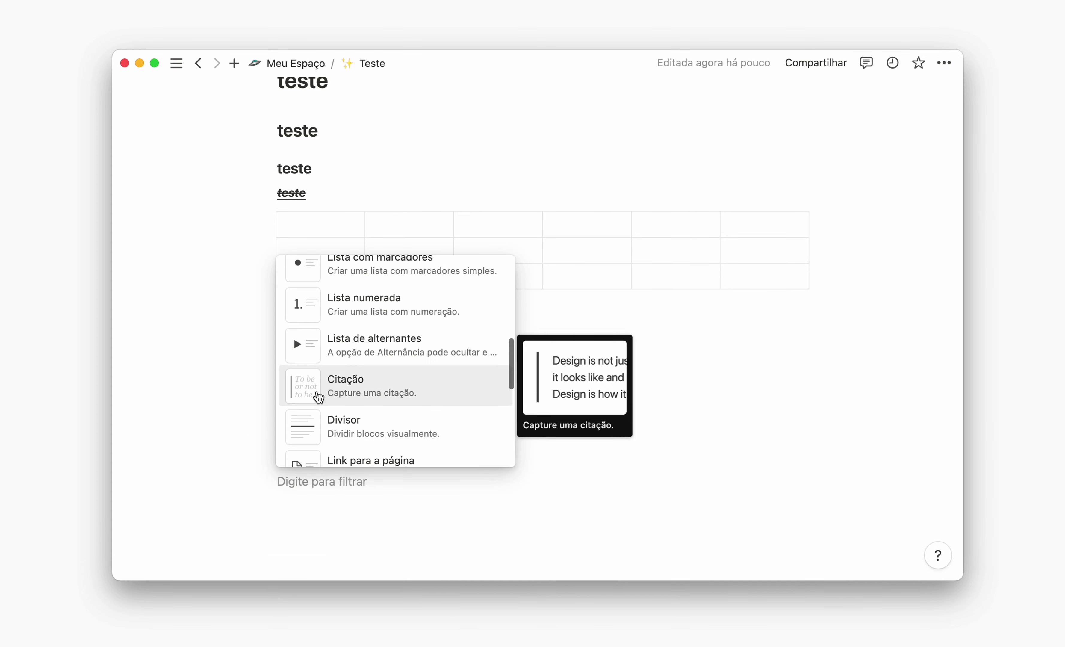
{"action": "left_click", "coordinate": [363, 393]}
{"action": "scroll", "coordinate": [333, 409], "scroll_direction": "down", "scroll_amount": 3}
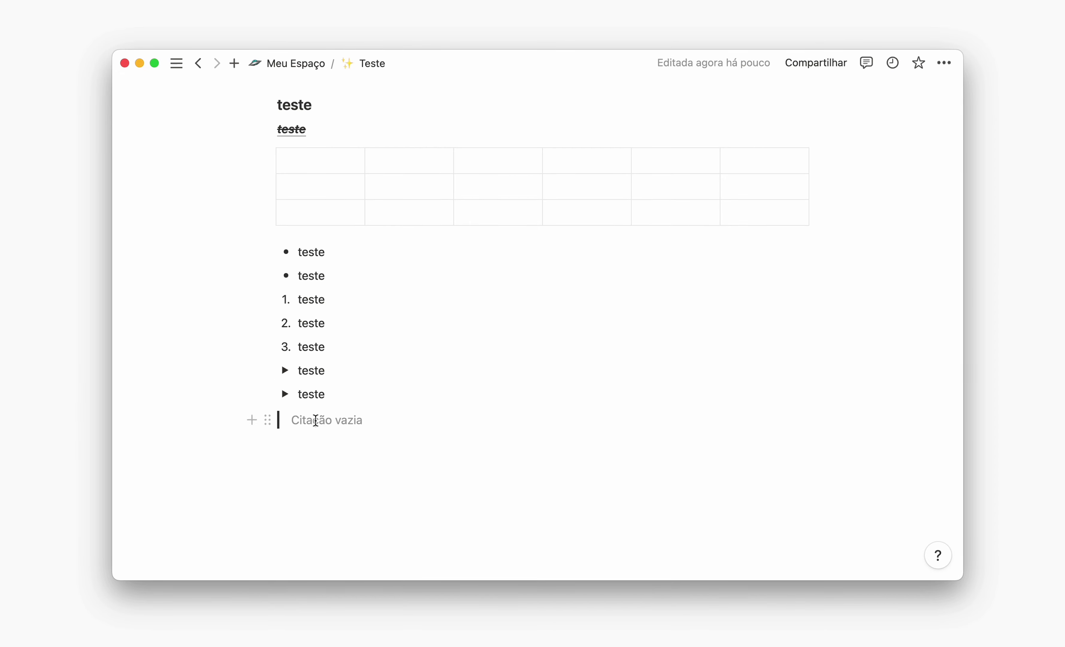
{"action": "type", "text": "teste"}
{"action": "key", "text": "Return"}
{"action": "key", "text": "BackSpace"}
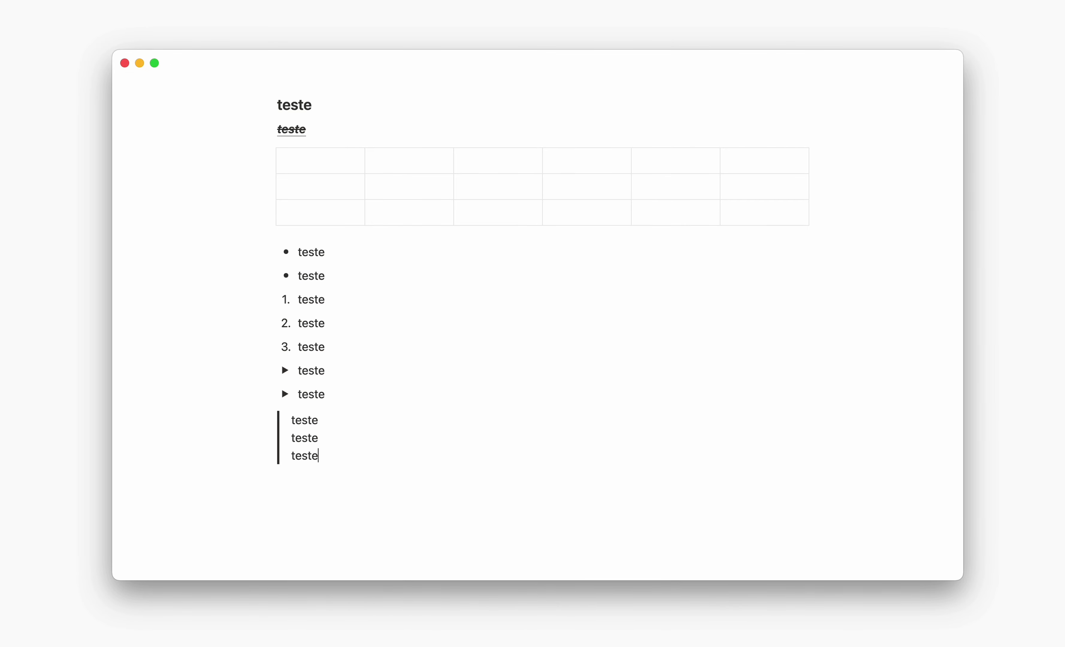
Insert a divider (Divisor) below the quote block.
{"action": "left_click", "coordinate": [319, 477]}
{"action": "left_click", "coordinate": [248, 484]}
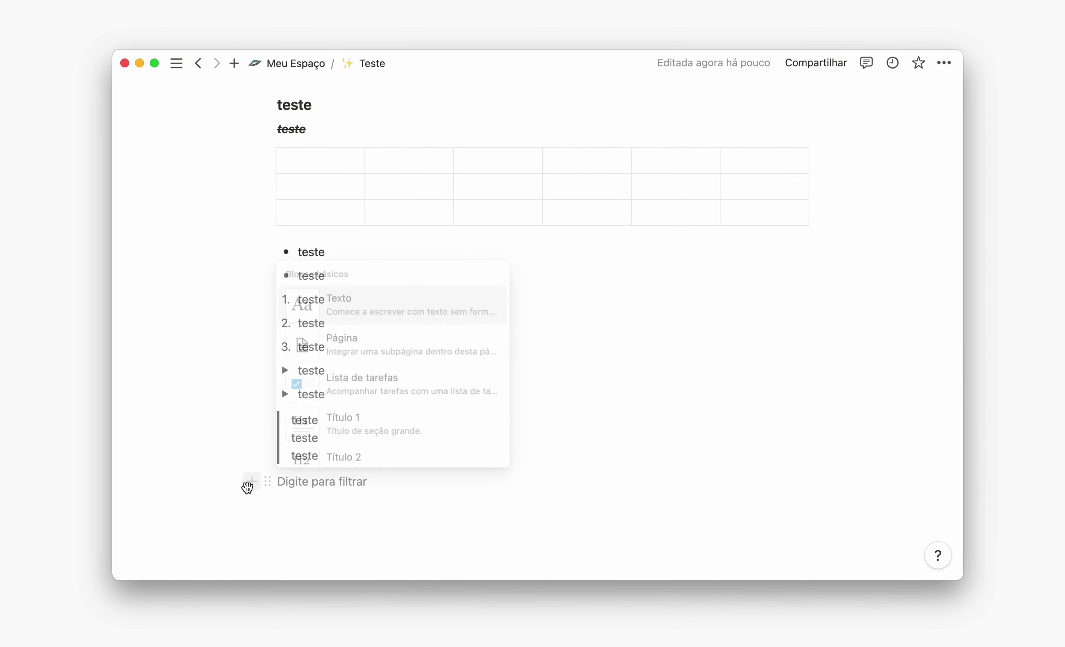
{"action": "scroll", "coordinate": [344, 375], "scroll_direction": "down", "scroll_amount": 8}
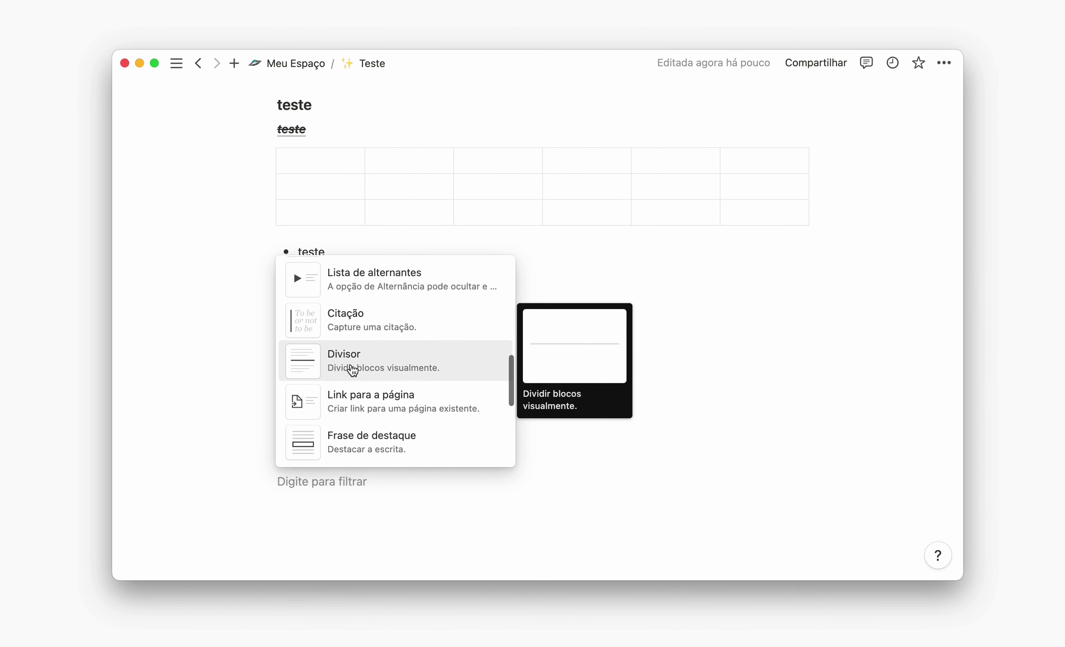
{"action": "left_click", "coordinate": [353, 371]}
{"action": "scroll", "coordinate": [366, 421], "scroll_direction": "down", "scroll_amount": 2}
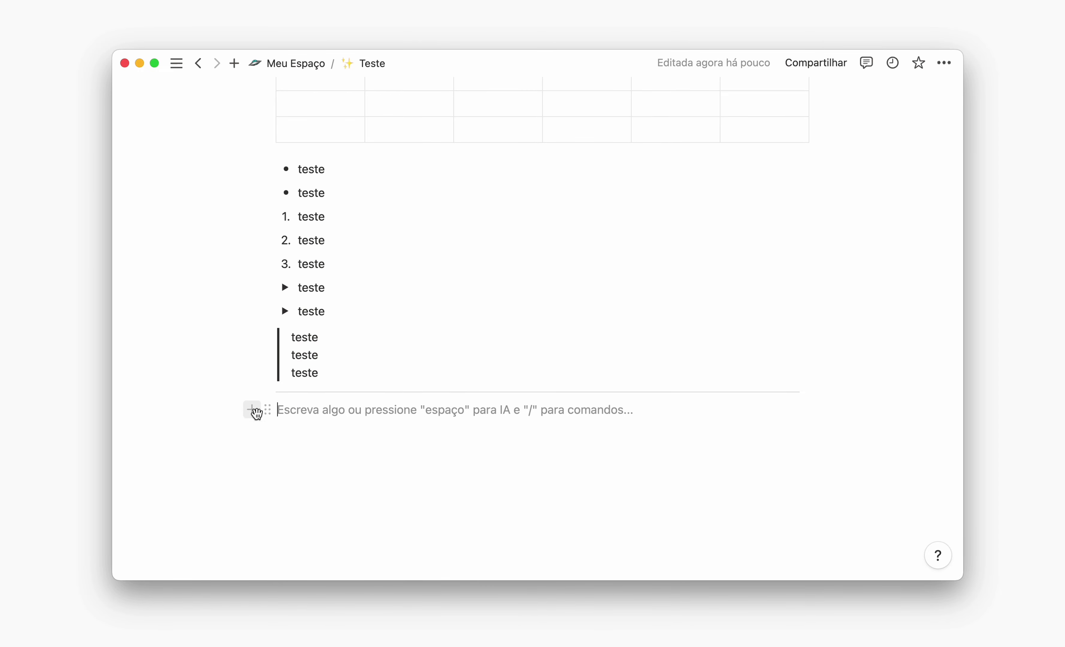
Add a callout (Frase de destaque) below the divider containing the text "teste".
{"action": "left_click", "coordinate": [251, 410]}
{"action": "scroll", "coordinate": [365, 286], "scroll_direction": "down", "scroll_amount": 10}
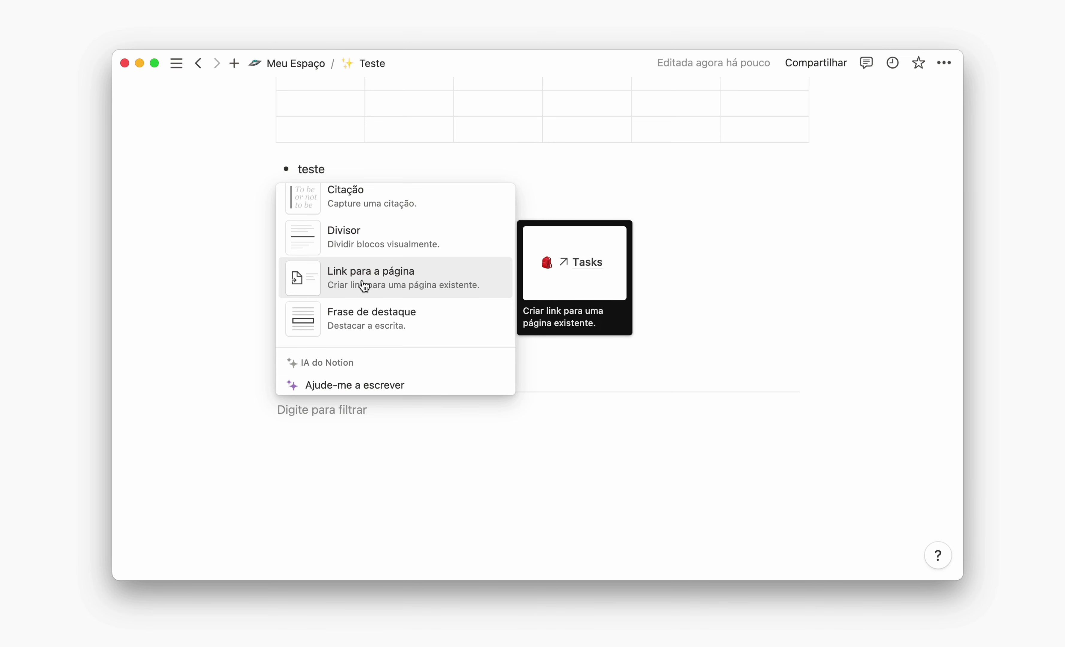
{"action": "left_click", "coordinate": [362, 312]}
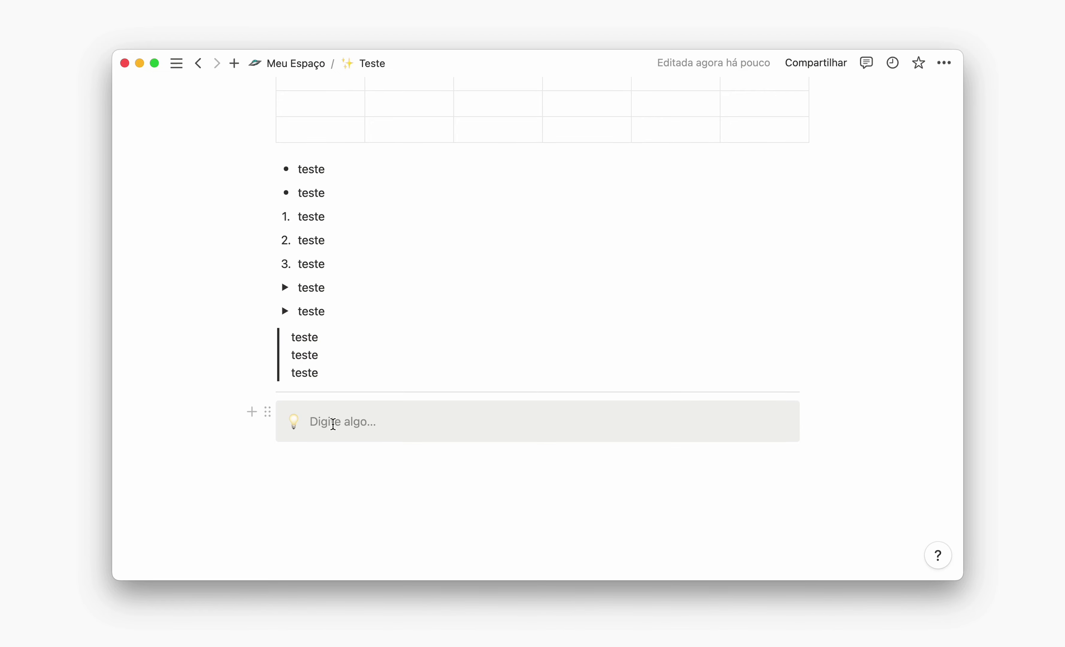
{"action": "type", "text": "teste"}
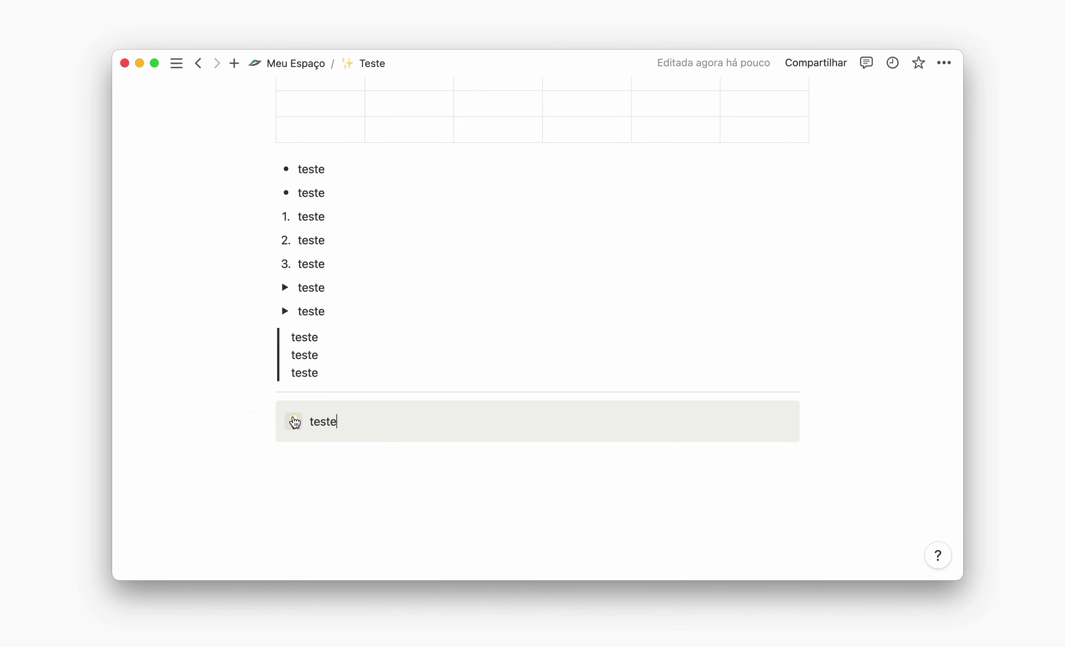
Look through the emojis available for the callout's icon without picking one.
{"action": "left_click", "coordinate": [295, 422]}
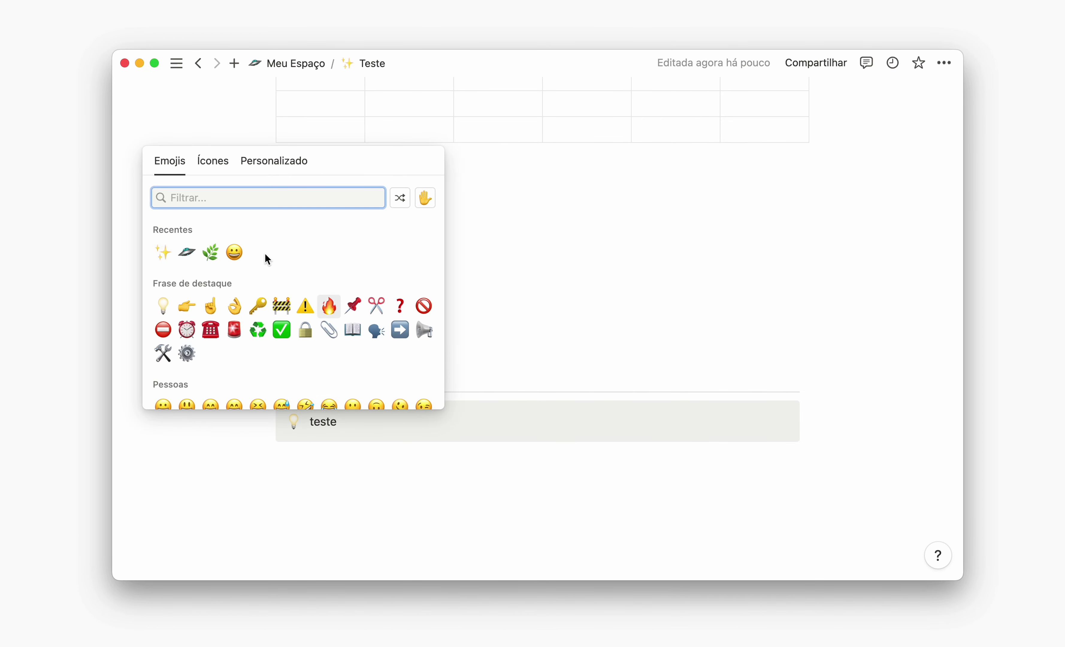
{"action": "scroll", "coordinate": [213, 314], "scroll_direction": "down", "scroll_amount": 10}
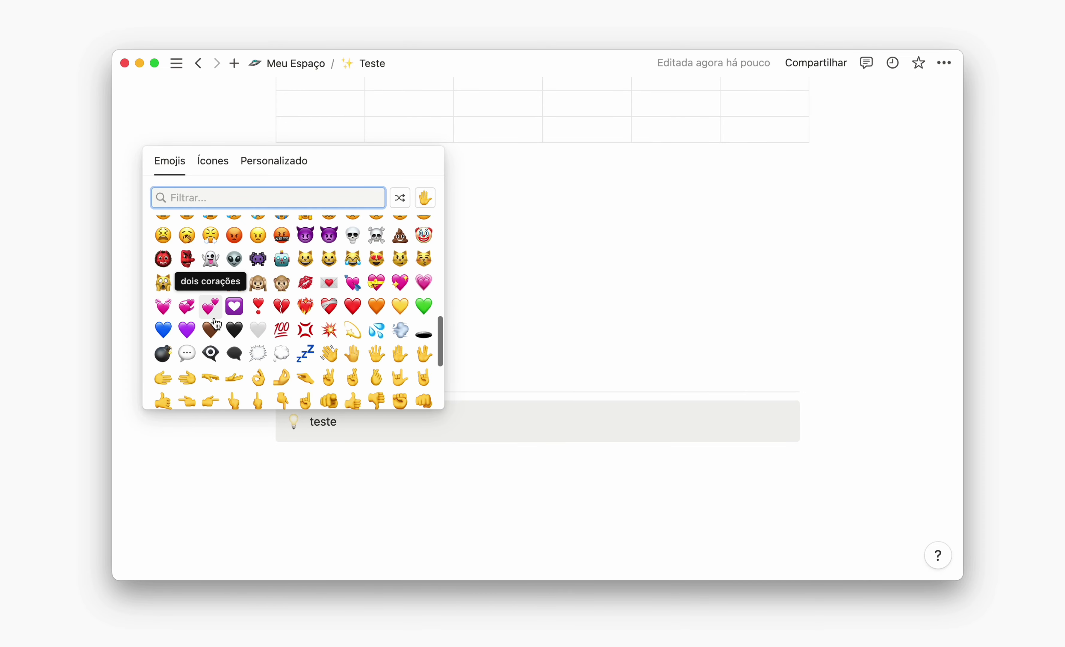
{"action": "scroll", "coordinate": [217, 323], "scroll_direction": "up", "scroll_amount": 10}
{"action": "left_click", "coordinate": [322, 460]}
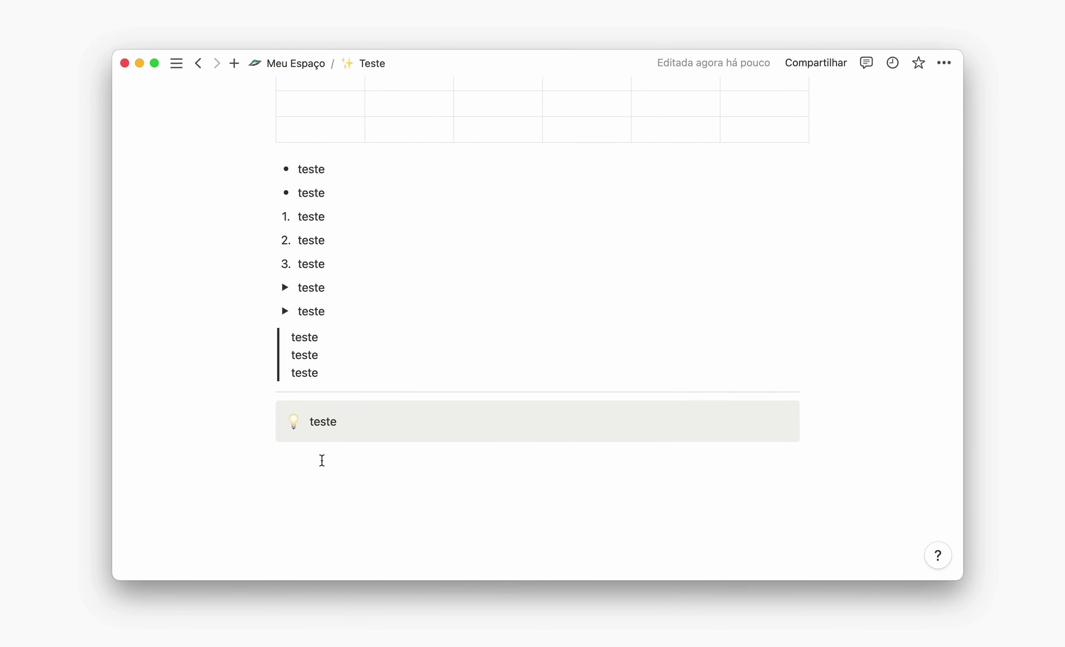
Look through the Notion AI (IA do Notion) and media (Mídia) options for a new block below the callout.
{"action": "left_click", "coordinate": [322, 460]}
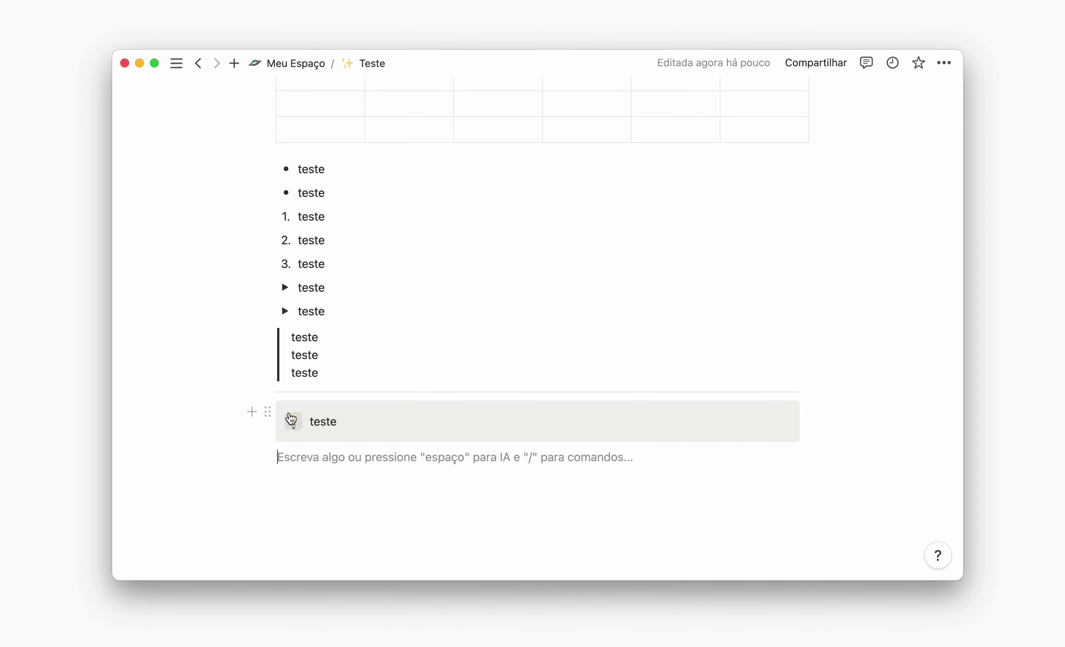
{"action": "left_click", "coordinate": [252, 456]}
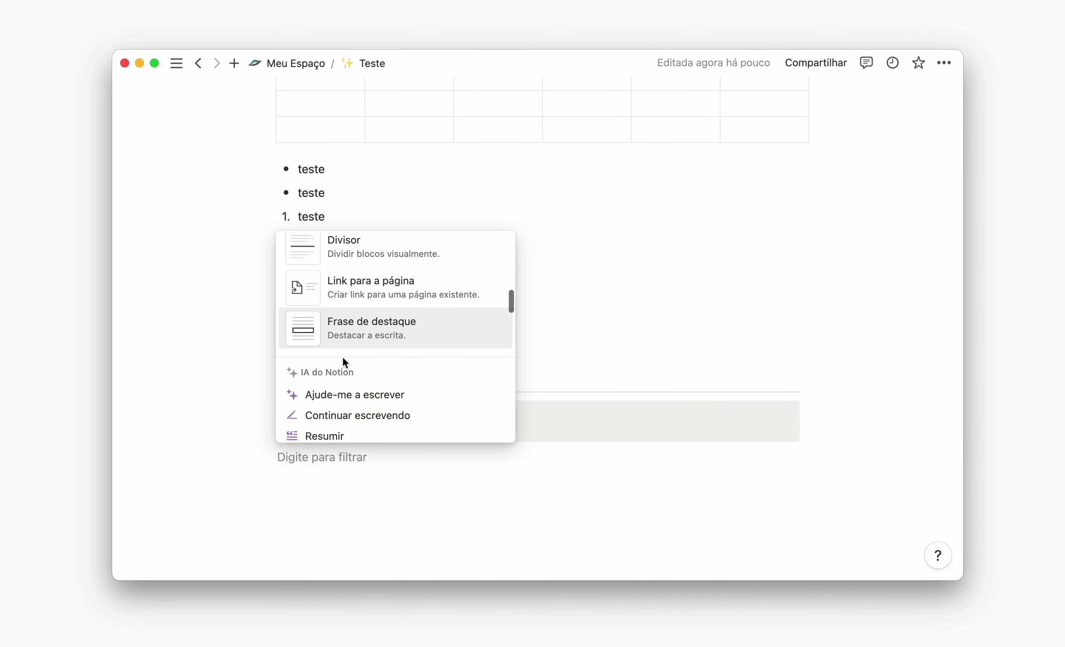
{"action": "scroll", "coordinate": [344, 331], "scroll_direction": "down", "scroll_amount": 3}
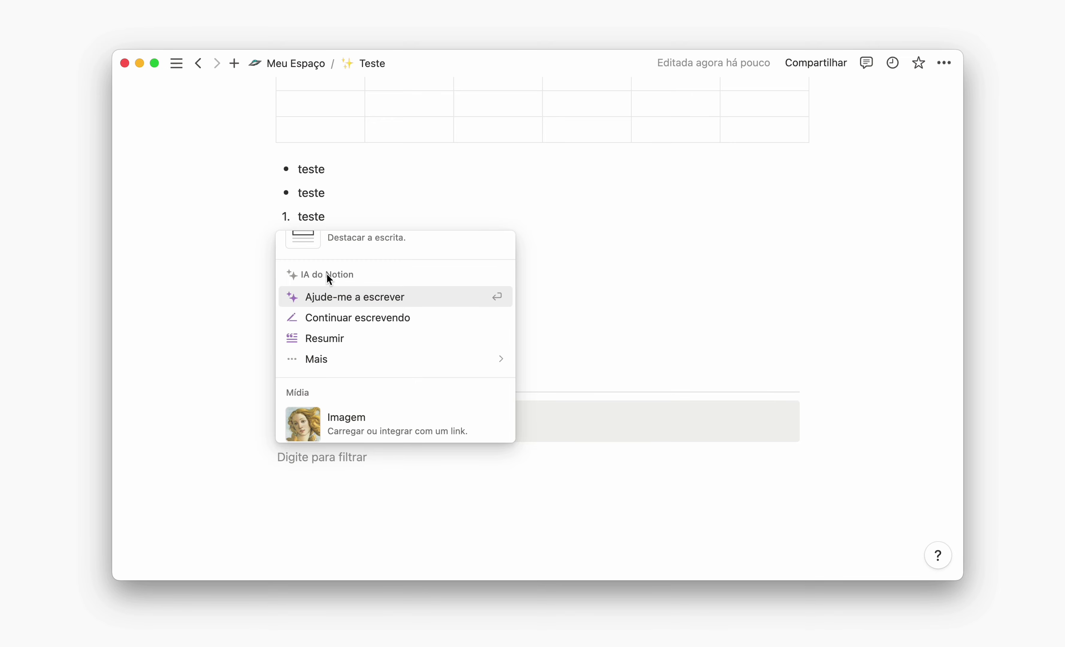
{"action": "scroll", "coordinate": [344, 301], "scroll_direction": "up", "scroll_amount": 1}
{"action": "mouse_move", "coordinate": [337, 380]}
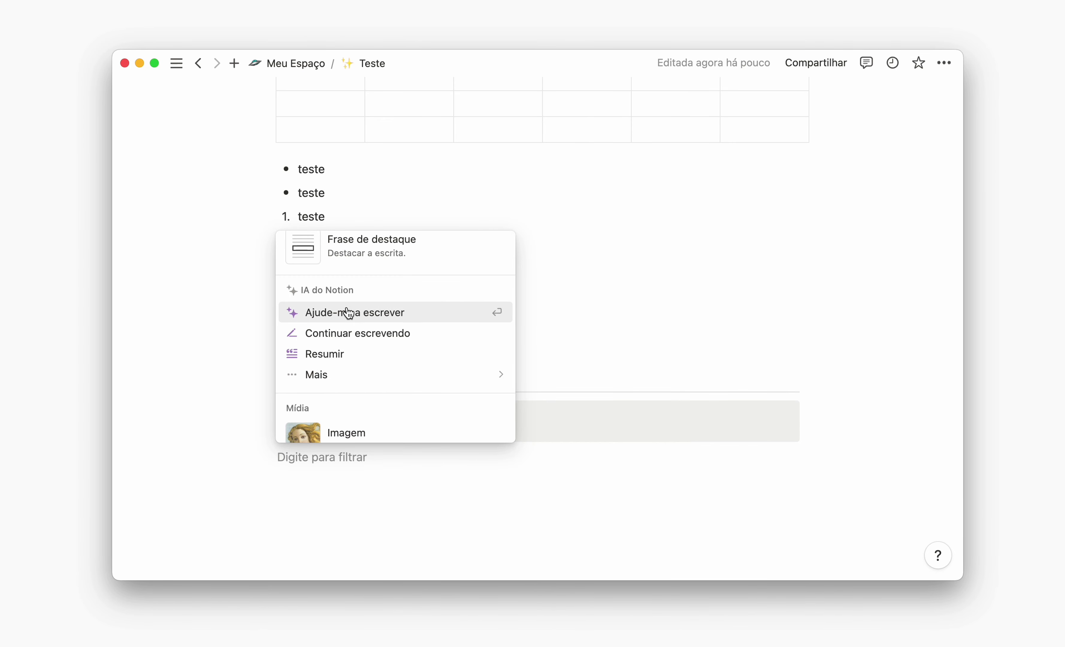
{"action": "scroll", "coordinate": [349, 313], "scroll_direction": "down", "scroll_amount": 5}
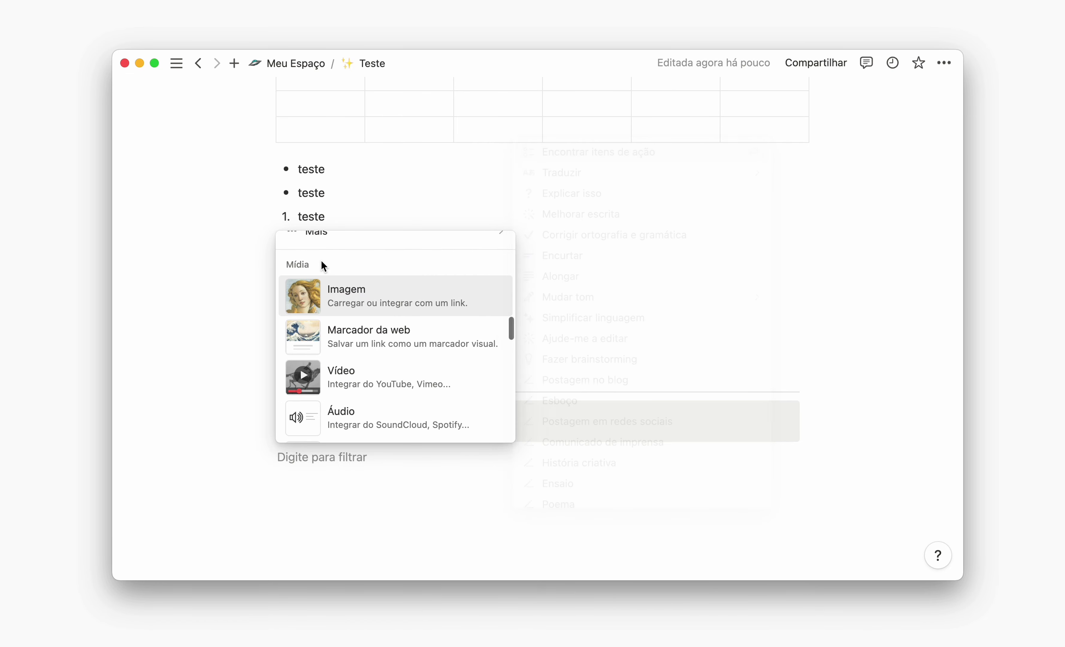
{"action": "mouse_move", "coordinate": [392, 270]}
{"action": "scroll", "coordinate": [395, 275], "scroll_direction": "down", "scroll_amount": 2}
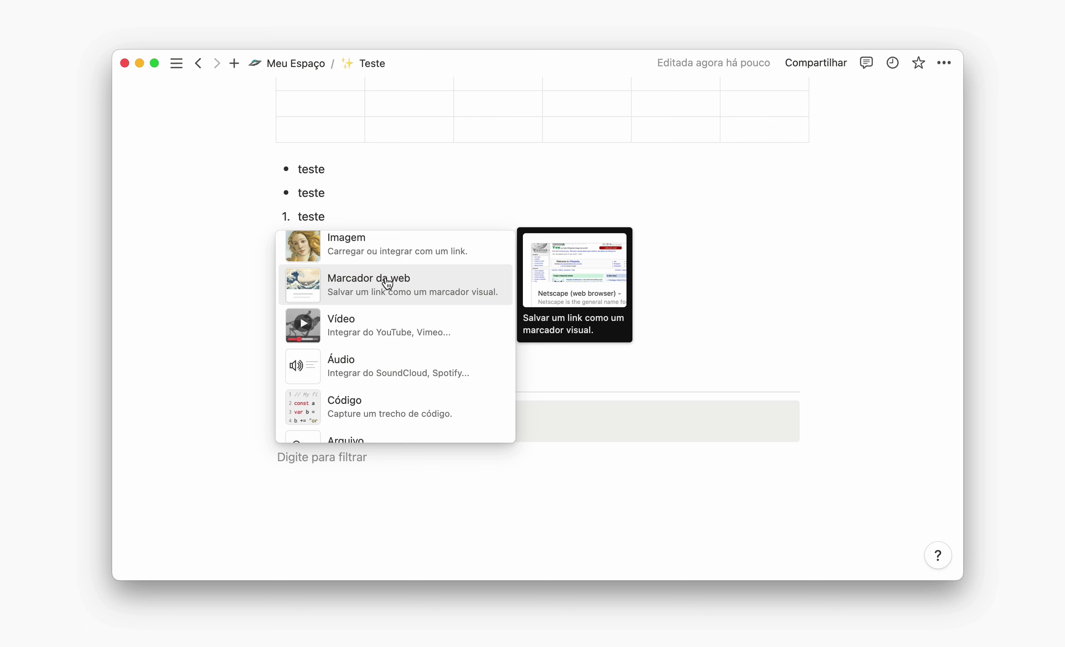
{"action": "scroll", "coordinate": [387, 283], "scroll_direction": "down", "scroll_amount": 2}
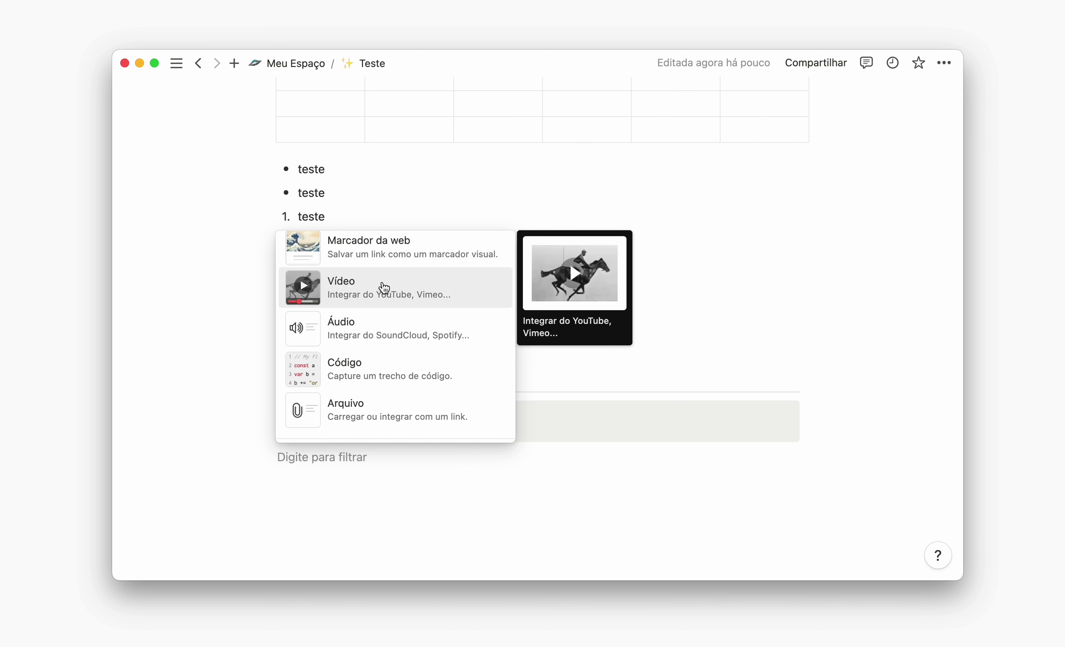
{"action": "scroll", "coordinate": [383, 288], "scroll_direction": "down", "scroll_amount": 2}
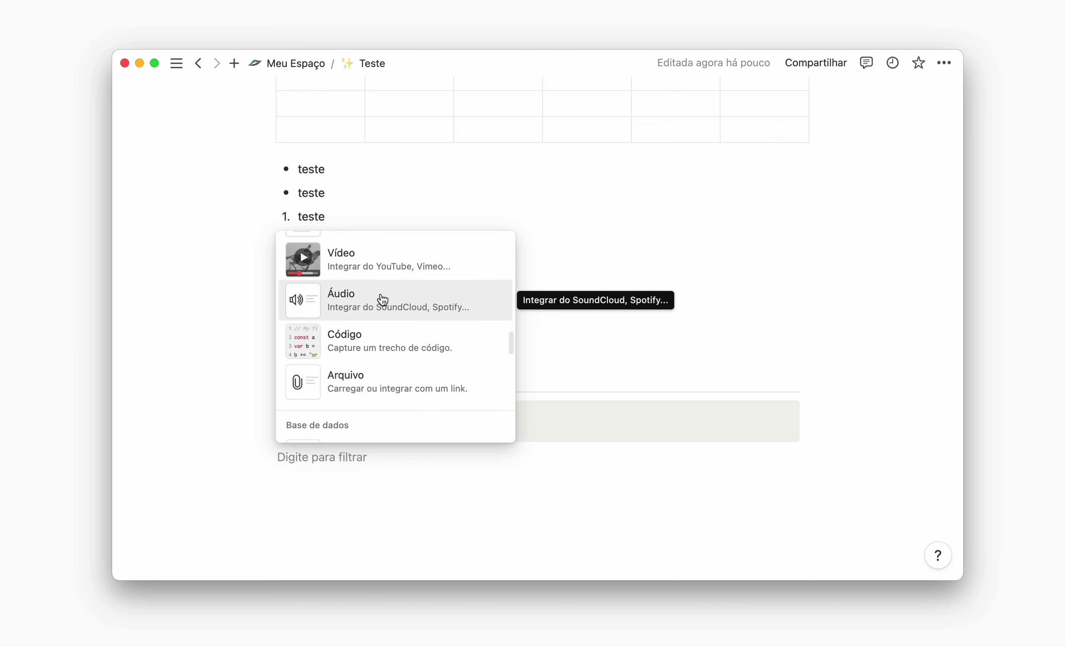
{"action": "scroll", "coordinate": [383, 300], "scroll_direction": "down", "scroll_amount": 2}
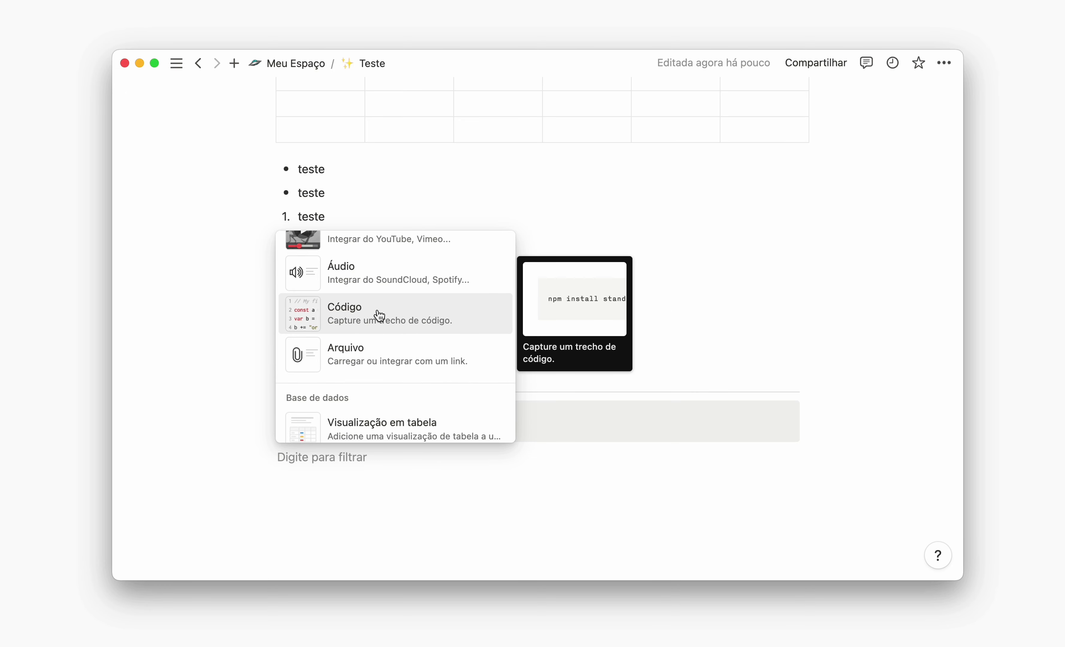
{"action": "scroll", "coordinate": [382, 313], "scroll_direction": "down", "scroll_amount": 2}
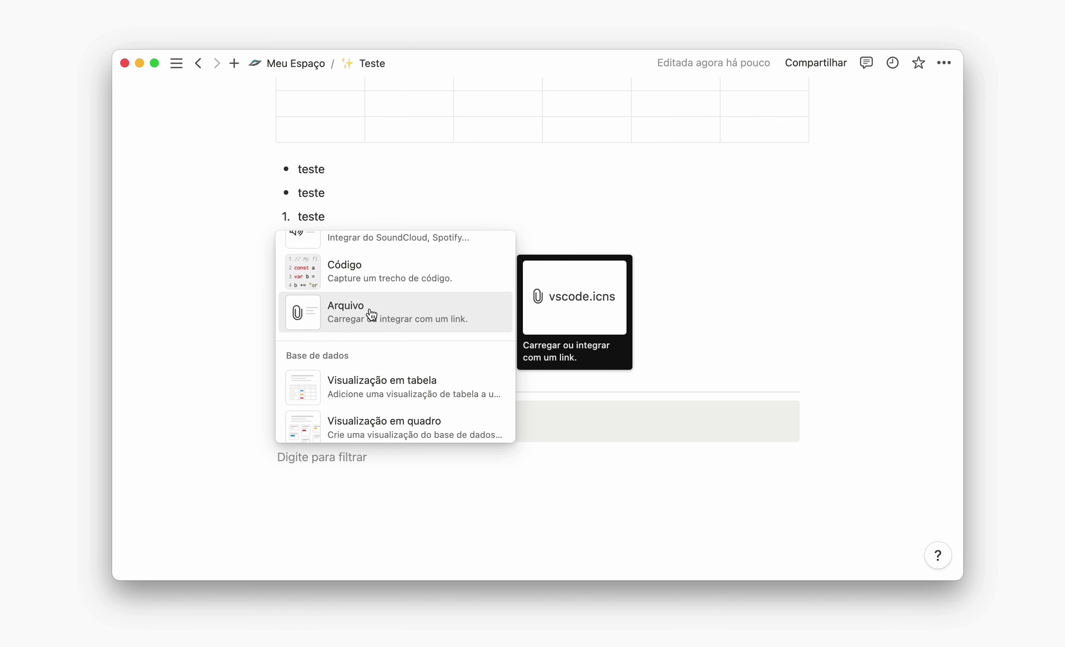
Insert an empty image block (Imagem) below the callout and check its image source options without adding a picture.
{"action": "scroll", "coordinate": [372, 314], "scroll_direction": "up", "scroll_amount": 5}
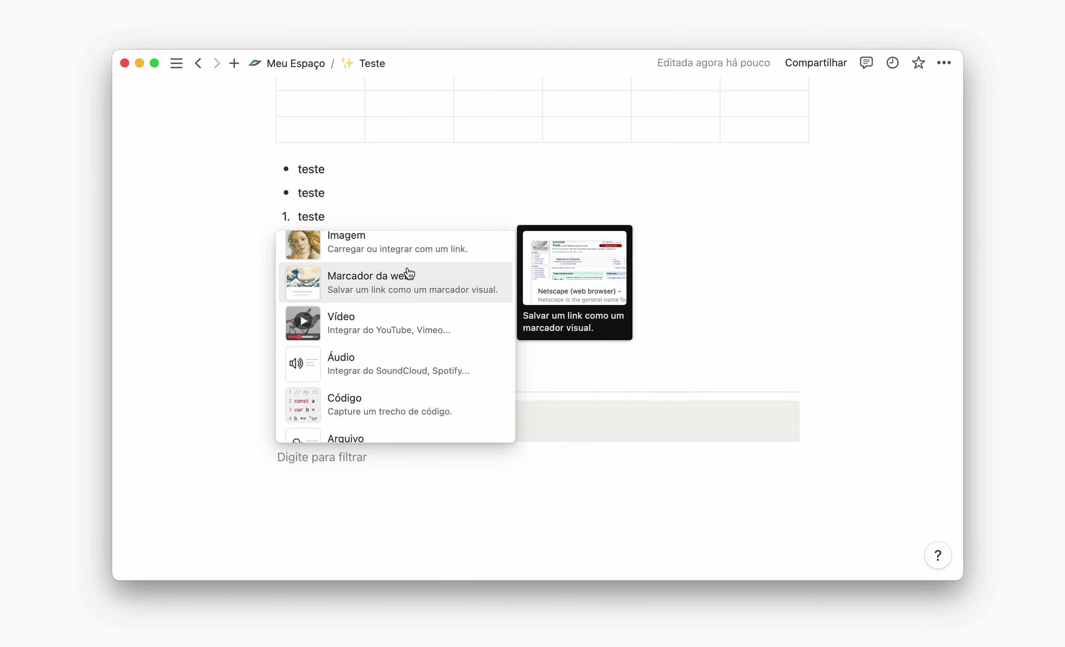
{"action": "left_click", "coordinate": [408, 255]}
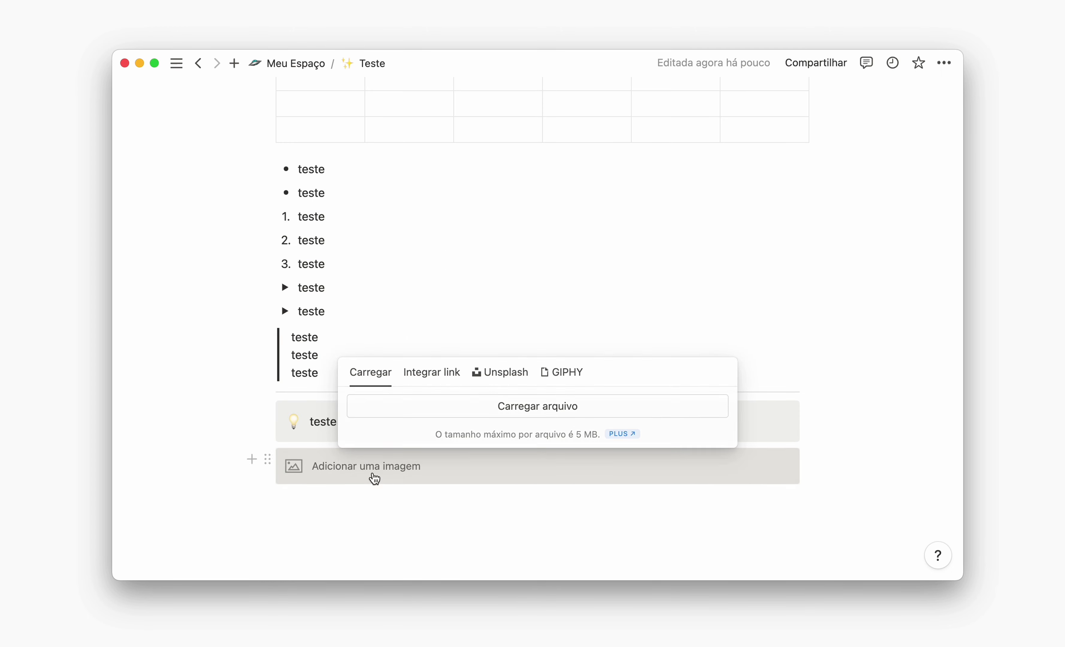
{"action": "left_click", "coordinate": [372, 478]}
{"action": "scroll", "coordinate": [502, 477], "scroll_direction": "down", "scroll_amount": 2}
{"action": "left_click", "coordinate": [387, 432]}
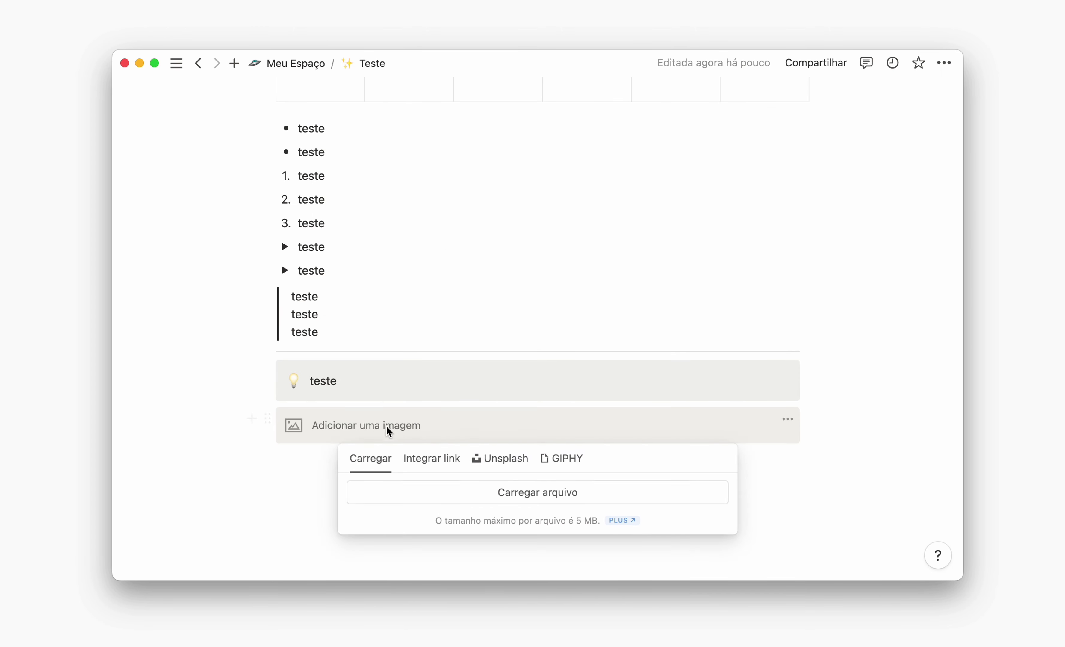
{"action": "left_click", "coordinate": [303, 463]}
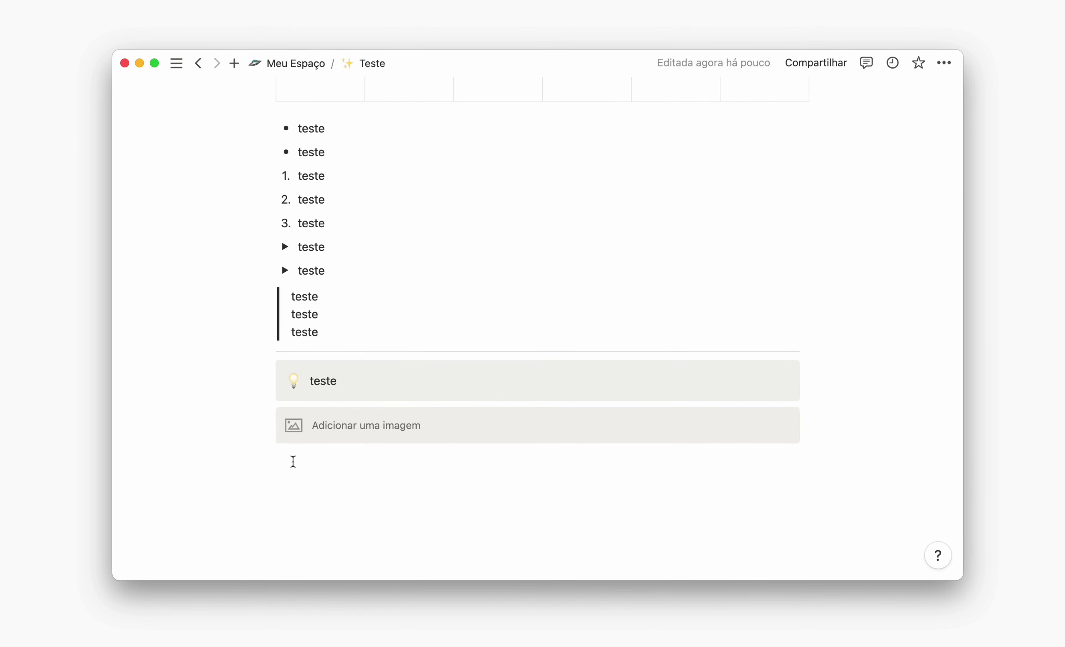
Look through the database (Base de dados) options, such as table, board, gallery and list views, for a new block below the image block.
{"action": "scroll", "coordinate": [307, 446], "scroll_direction": "down", "scroll_amount": 1}
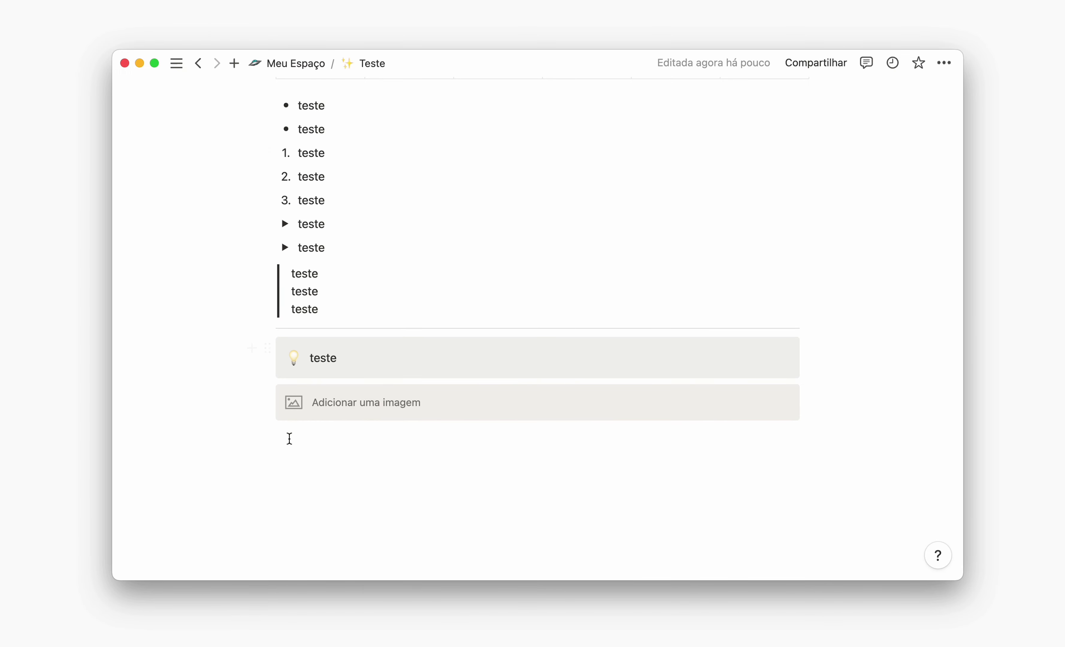
{"action": "left_click", "coordinate": [343, 430]}
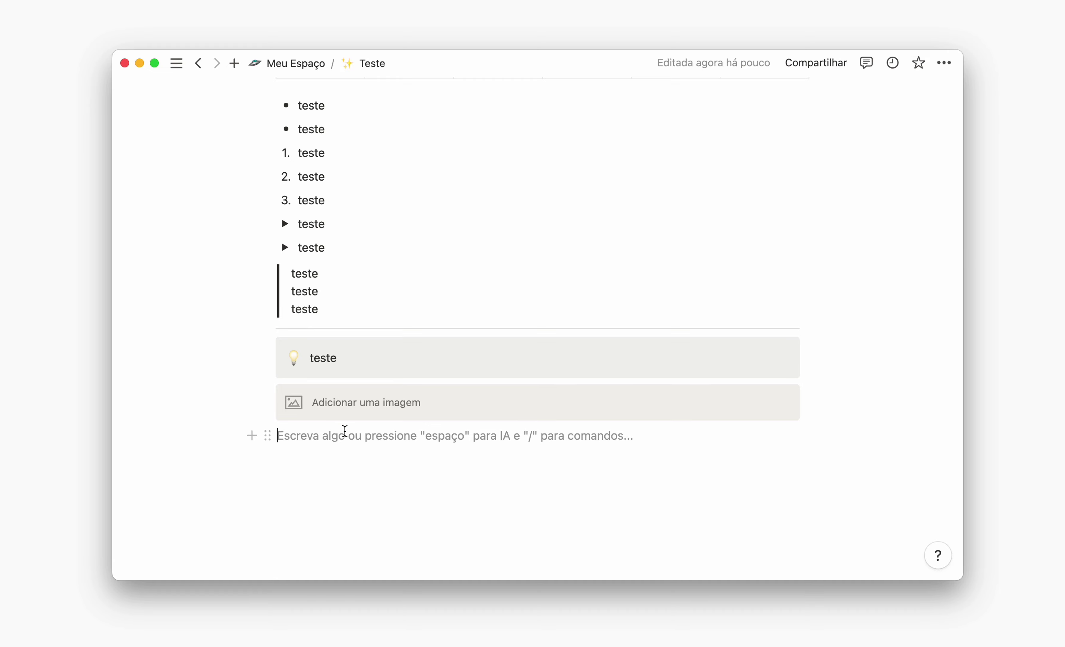
{"action": "left_click", "coordinate": [251, 436]}
{"action": "scroll", "coordinate": [373, 343], "scroll_direction": "down", "scroll_amount": 10}
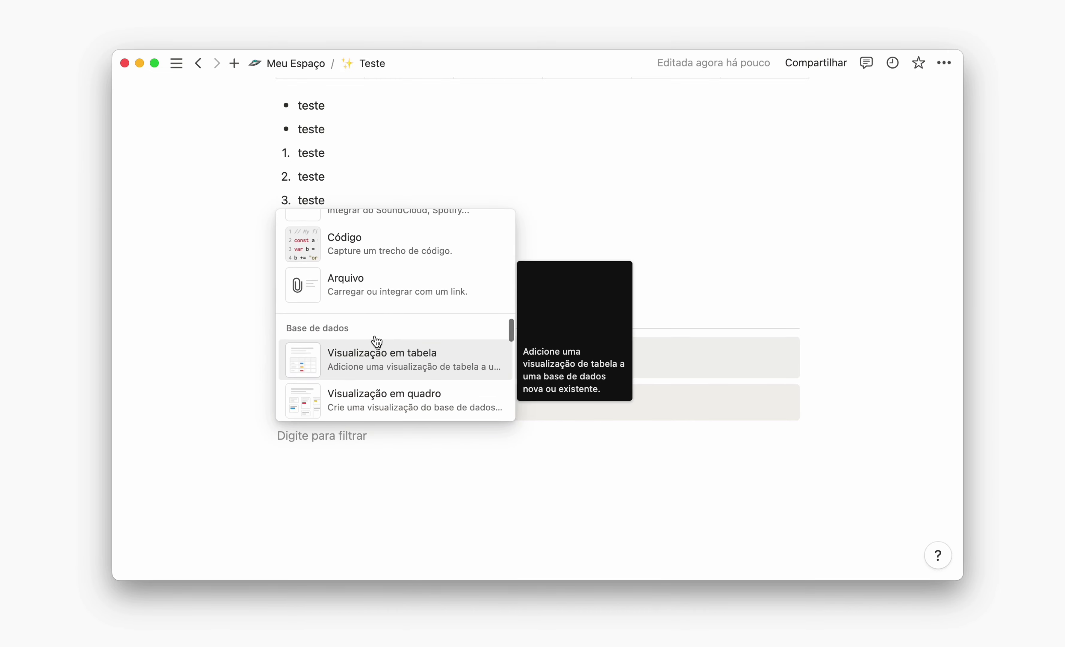
{"action": "scroll", "coordinate": [371, 314], "scroll_direction": "up", "scroll_amount": 5}
{"action": "scroll", "coordinate": [366, 289], "scroll_direction": "down", "scroll_amount": 10}
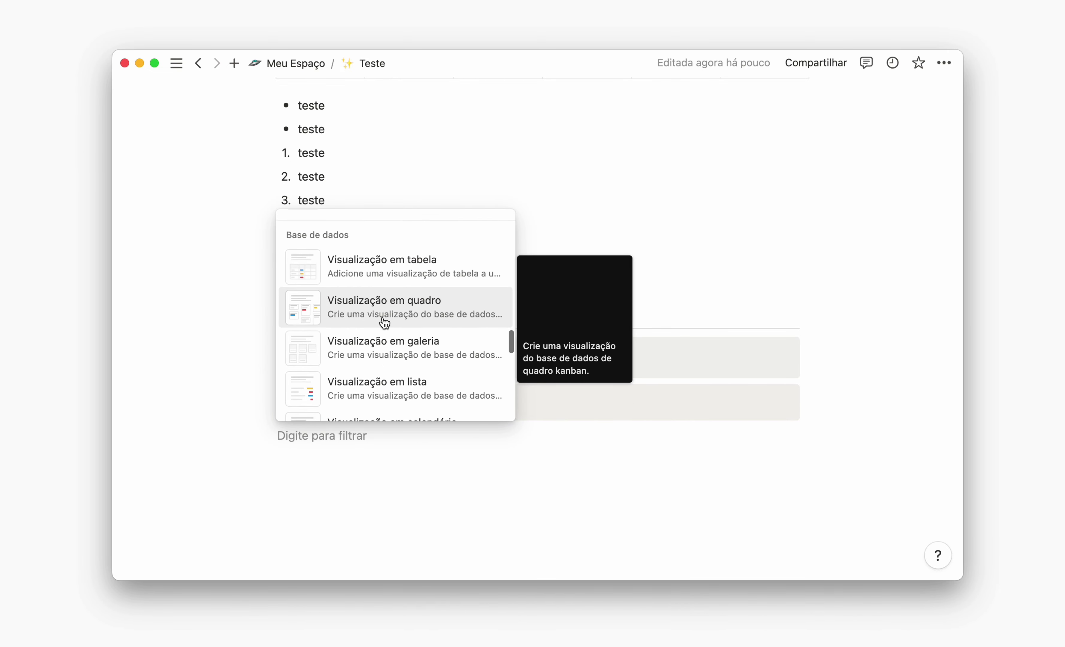
{"action": "scroll", "coordinate": [387, 324], "scroll_direction": "down", "scroll_amount": 8}
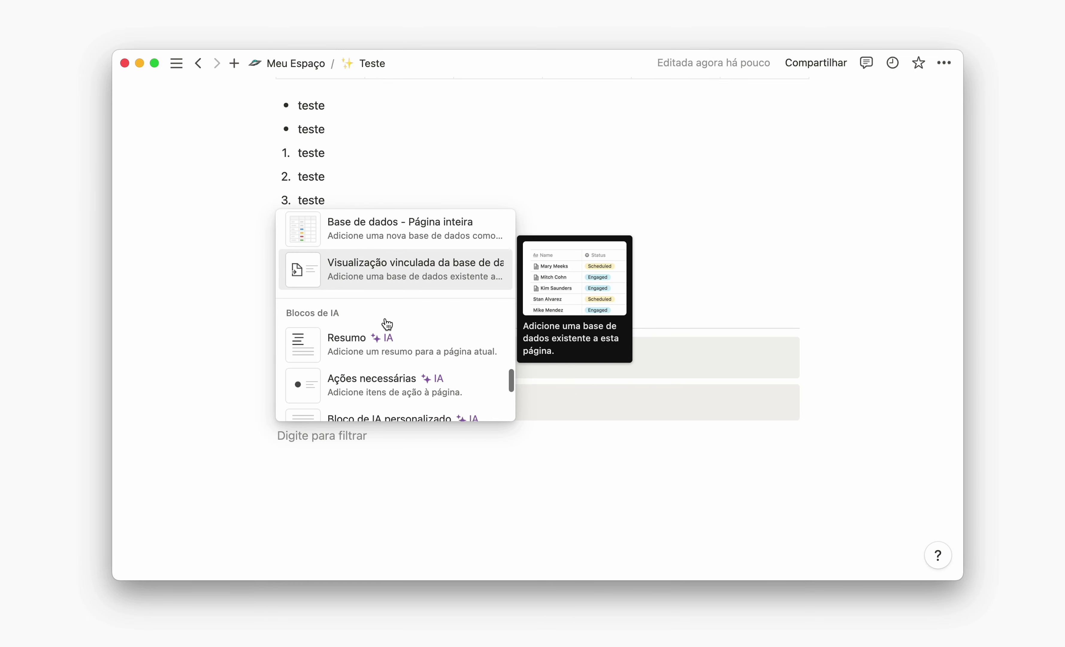
{"action": "scroll", "coordinate": [383, 321], "scroll_direction": "up", "scroll_amount": 6}
{"action": "scroll", "coordinate": [386, 321], "scroll_direction": "up", "scroll_amount": 3}
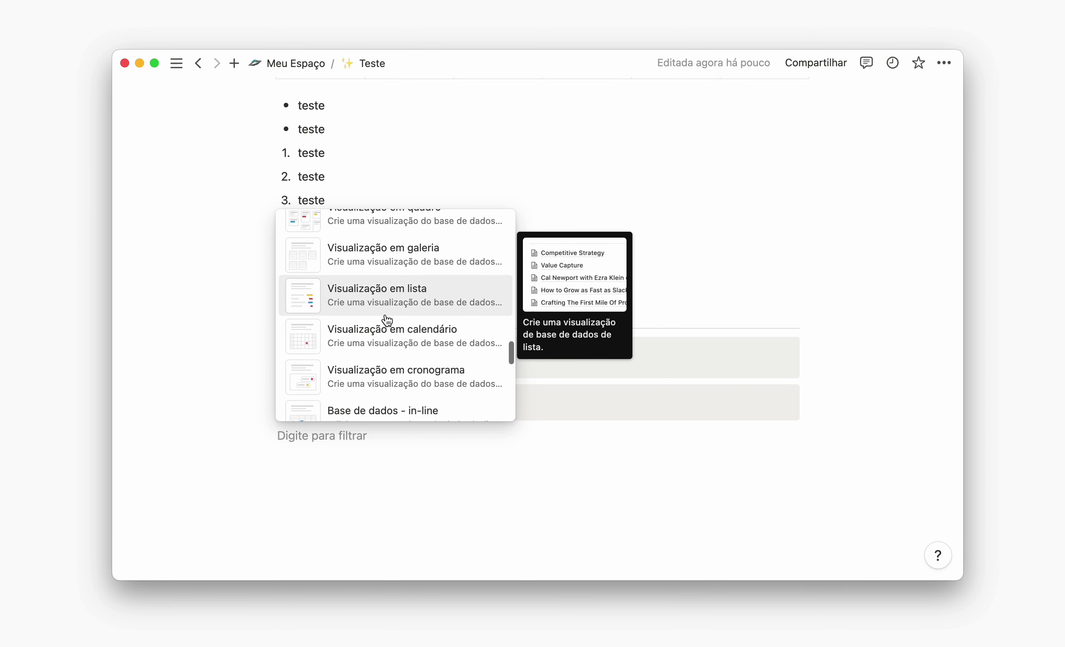
{"action": "scroll", "coordinate": [392, 321], "scroll_direction": "up", "scroll_amount": 1}
{"action": "scroll", "coordinate": [392, 321], "scroll_direction": "up", "scroll_amount": 3}
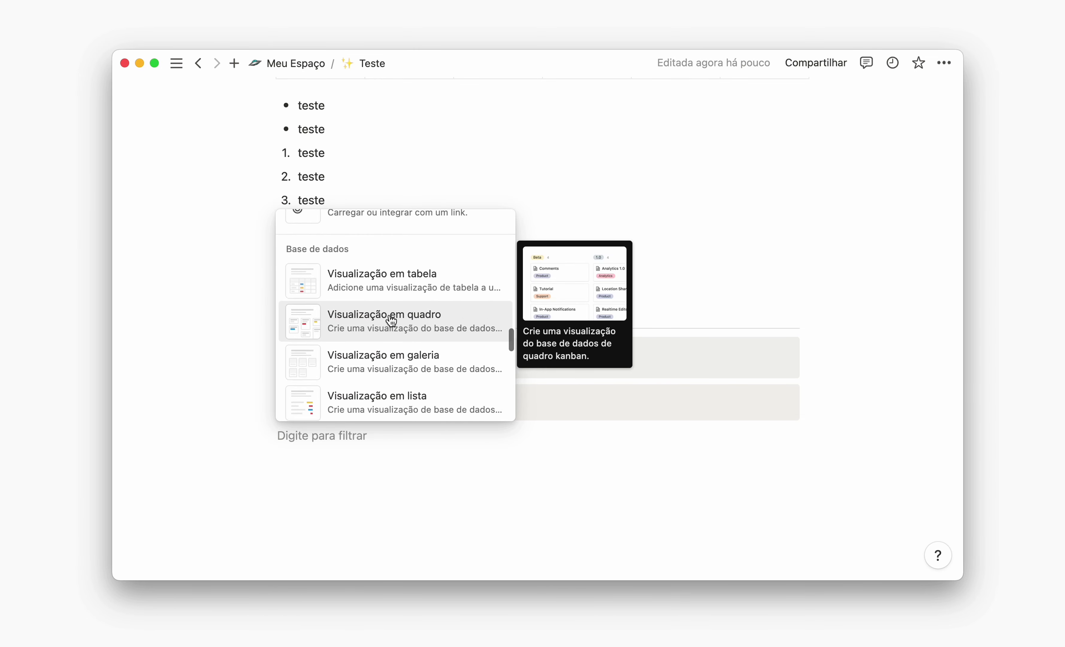
{"action": "scroll", "coordinate": [391, 321], "scroll_direction": "down", "scroll_amount": 1}
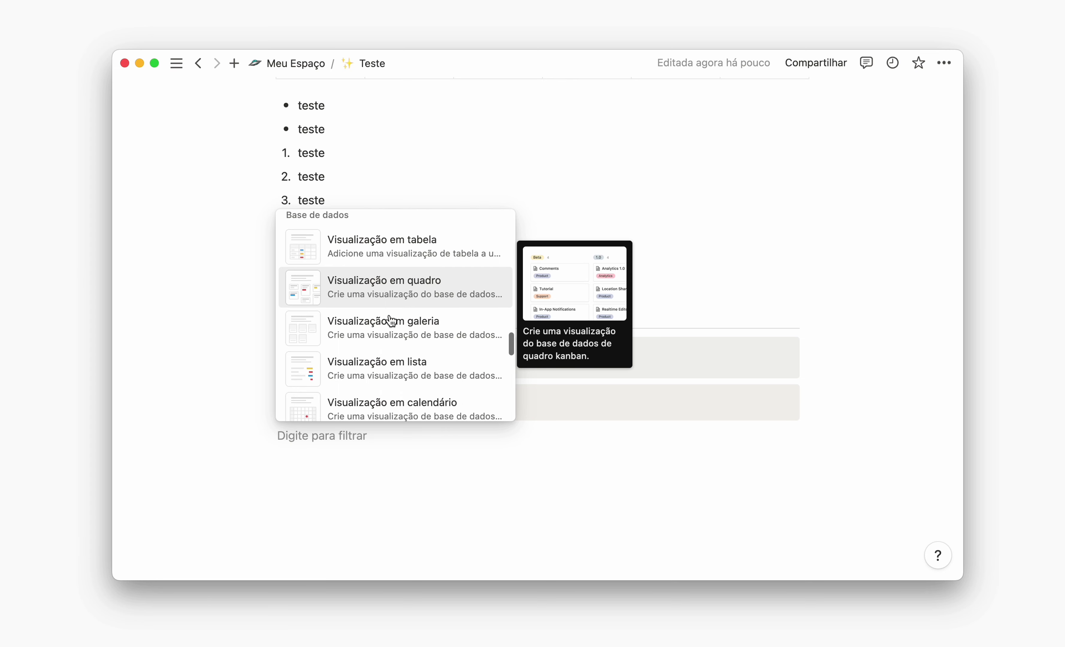
{"action": "scroll", "coordinate": [391, 320], "scroll_direction": "down", "scroll_amount": 3}
Examine the AI blocks (Blocos de IA) and advanced blocks (Blocos avançados), including Índice, Botão, Bloco sincronizado, toggle headings and columns.
{"action": "scroll", "coordinate": [390, 320], "scroll_direction": "down", "scroll_amount": 6}
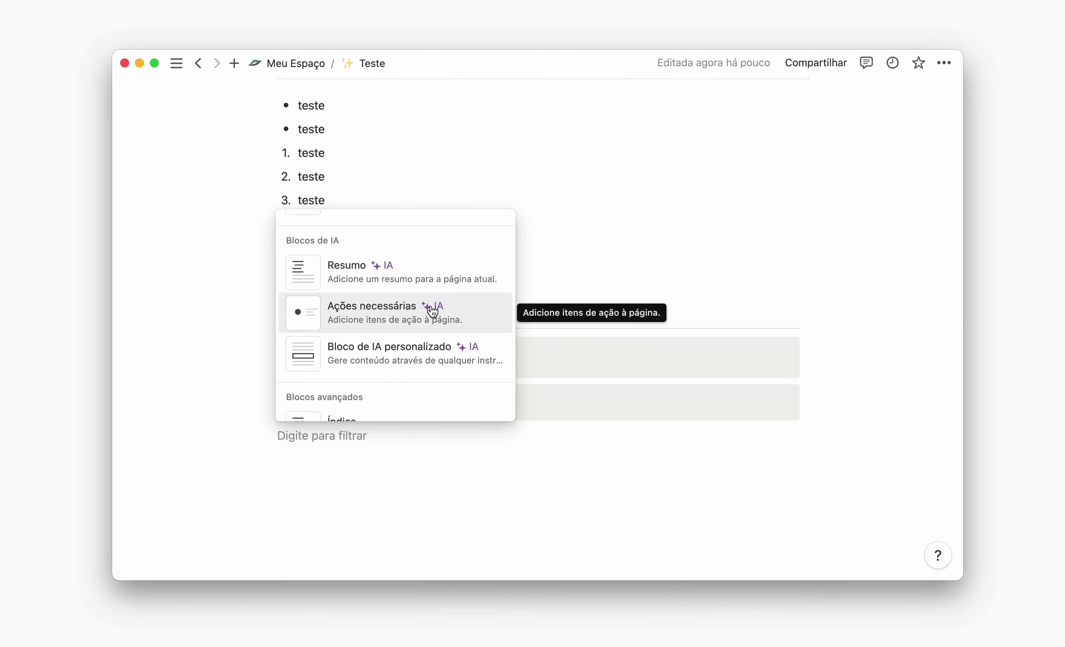
{"action": "scroll", "coordinate": [430, 308], "scroll_direction": "down", "scroll_amount": 3}
{"action": "scroll", "coordinate": [430, 305], "scroll_direction": "down", "scroll_amount": 1}
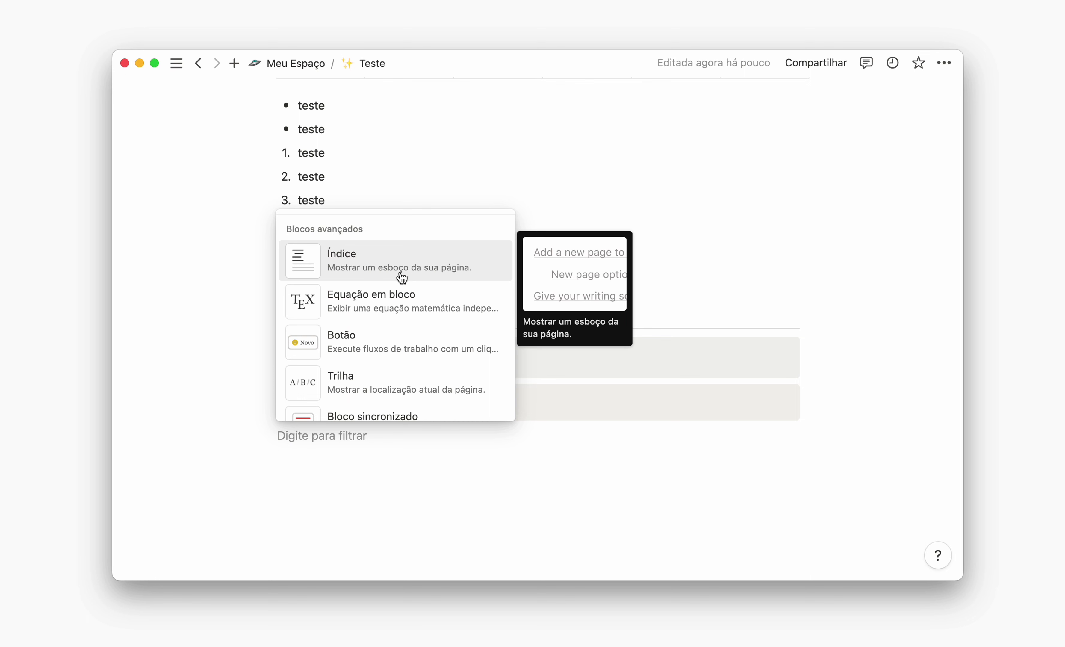
{"action": "scroll", "coordinate": [404, 277], "scroll_direction": "down", "scroll_amount": 1}
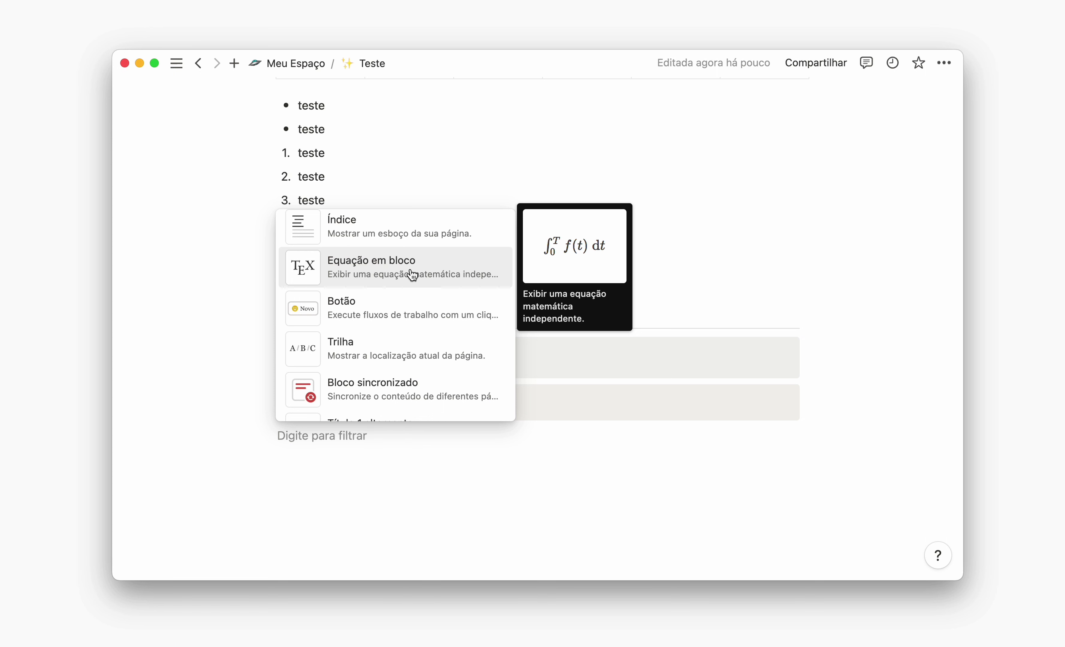
{"action": "scroll", "coordinate": [413, 275], "scroll_direction": "down", "scroll_amount": 1}
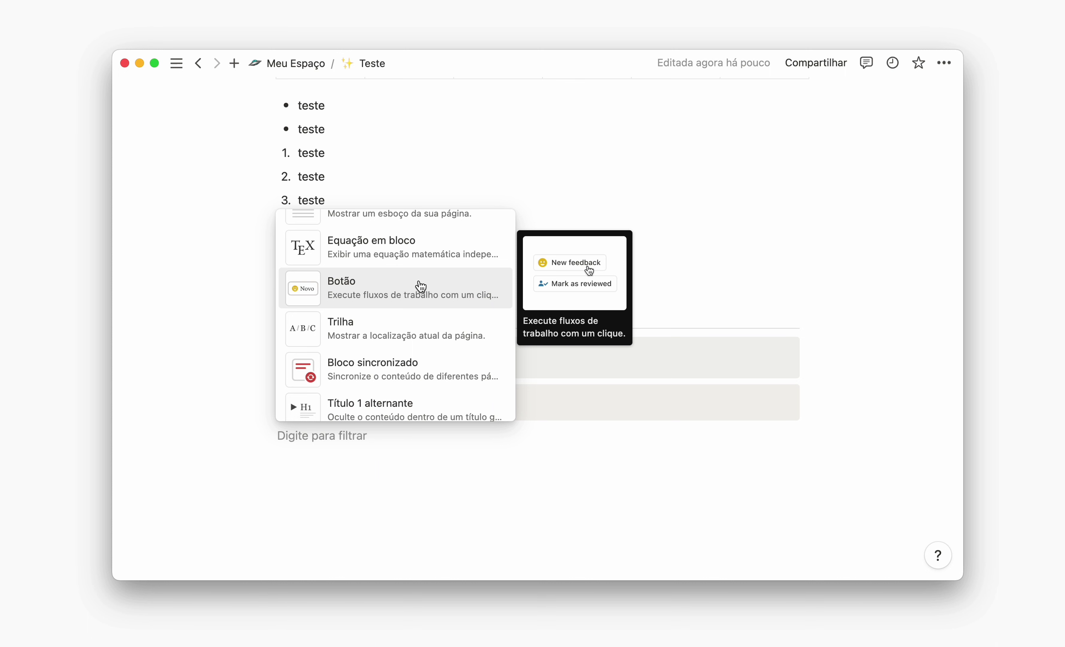
{"action": "scroll", "coordinate": [419, 287], "scroll_direction": "down", "scroll_amount": 1}
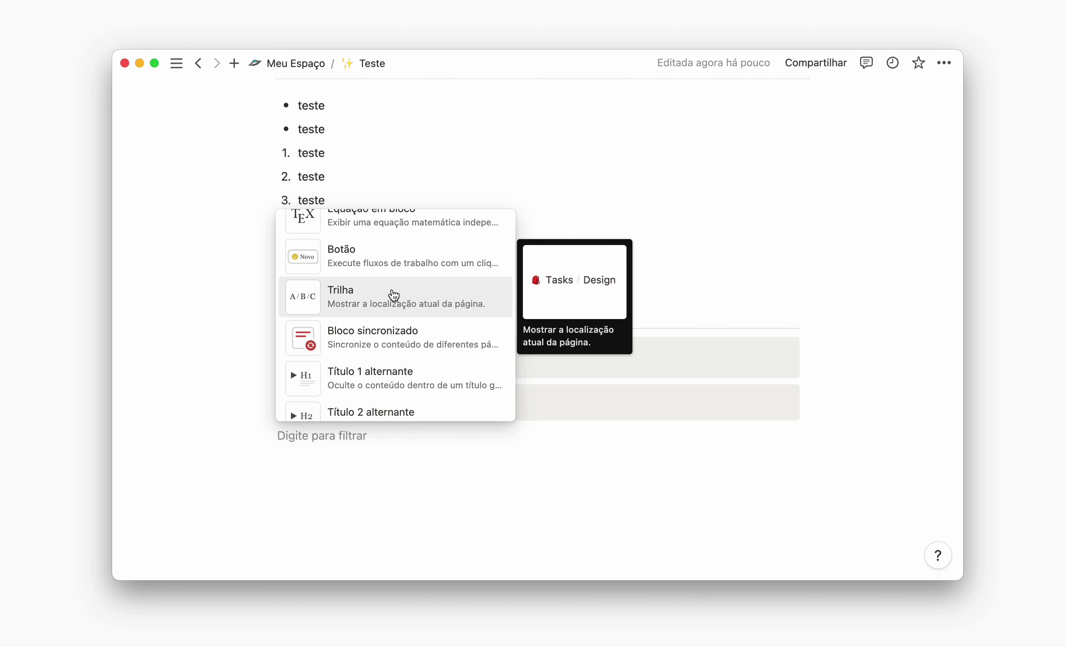
{"action": "scroll", "coordinate": [394, 296], "scroll_direction": "down", "scroll_amount": 1}
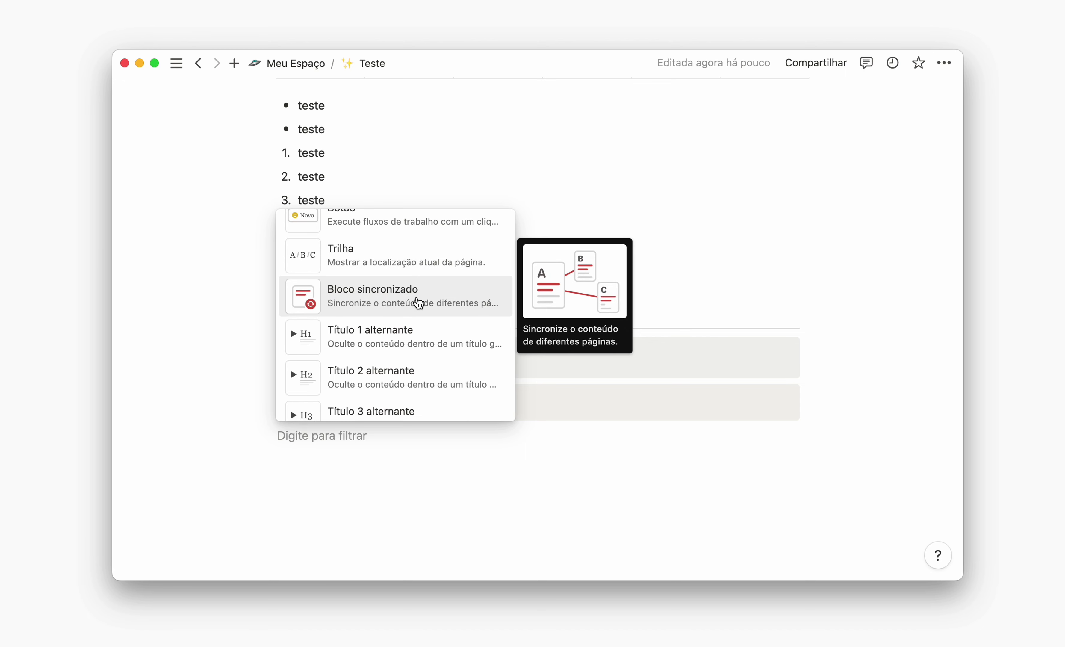
{"action": "scroll", "coordinate": [418, 303], "scroll_direction": "down", "scroll_amount": 2}
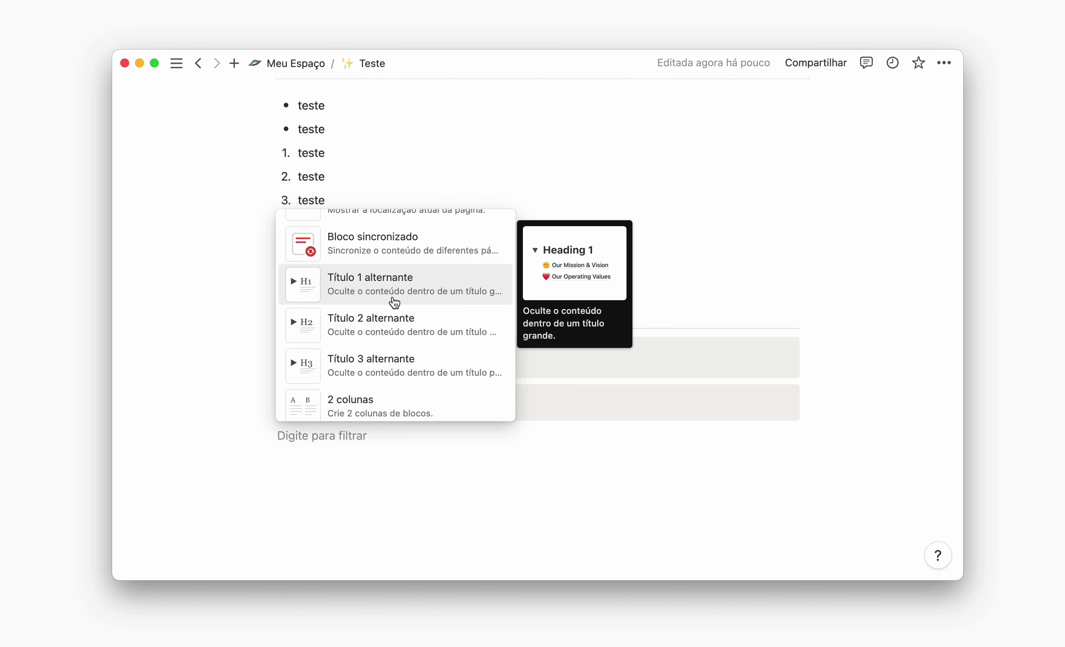
{"action": "scroll", "coordinate": [394, 301], "scroll_direction": "down", "scroll_amount": 3}
{"action": "scroll", "coordinate": [395, 301], "scroll_direction": "down", "scroll_amount": 1}
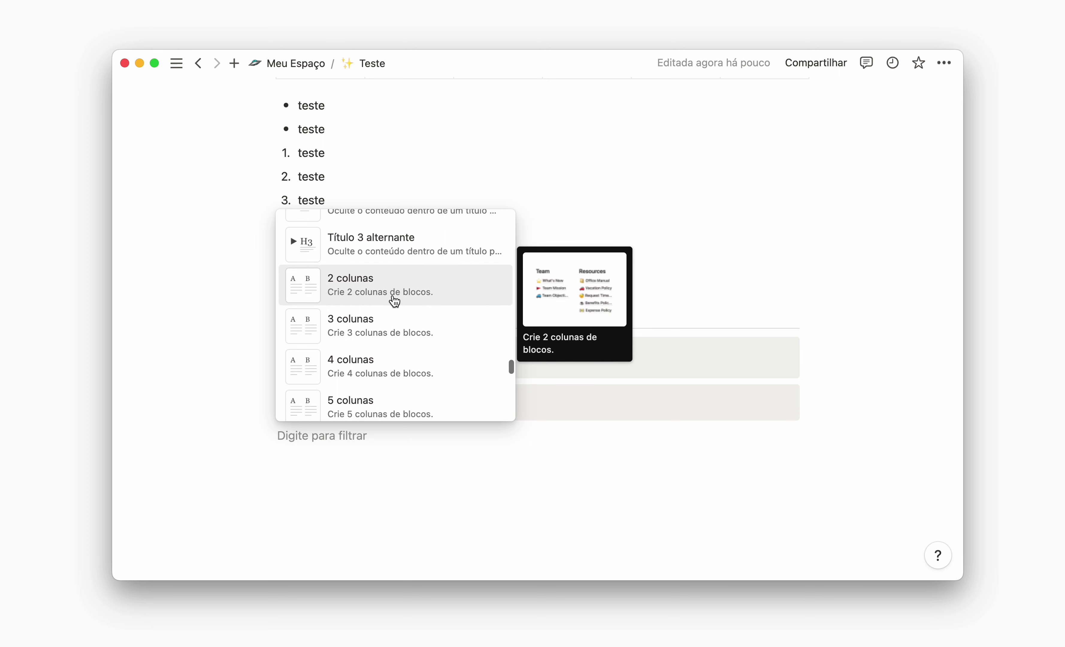
{"action": "scroll", "coordinate": [368, 276], "scroll_direction": "down", "scroll_amount": 2}
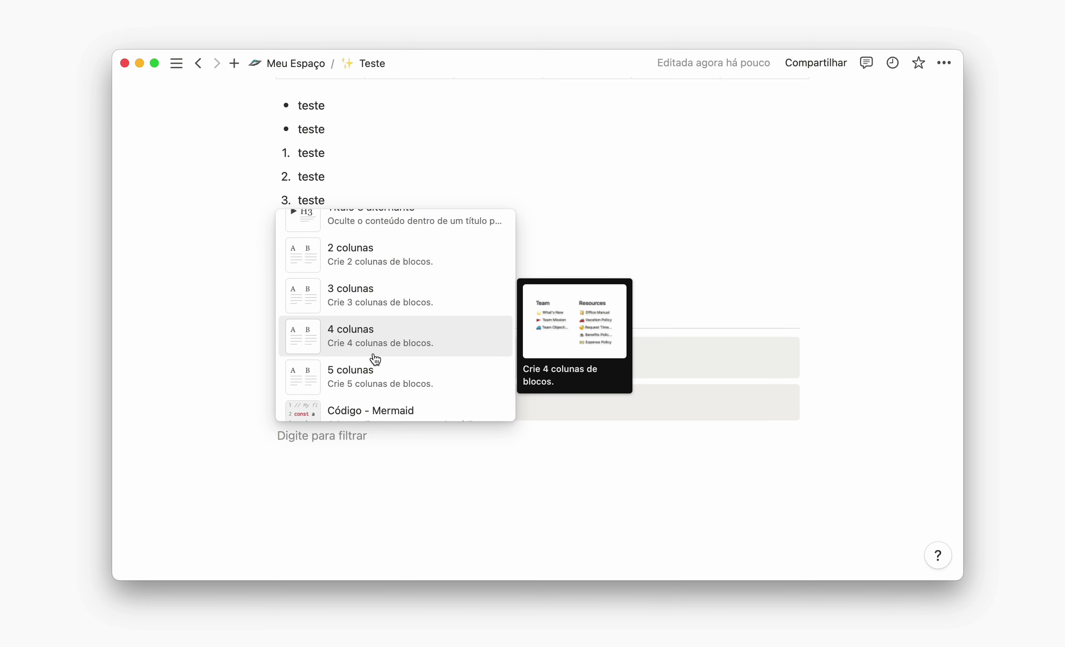
{"action": "scroll", "coordinate": [371, 371], "scroll_direction": "down", "scroll_amount": 2}
{"action": "scroll", "coordinate": [372, 369], "scroll_direction": "down", "scroll_amount": 3}
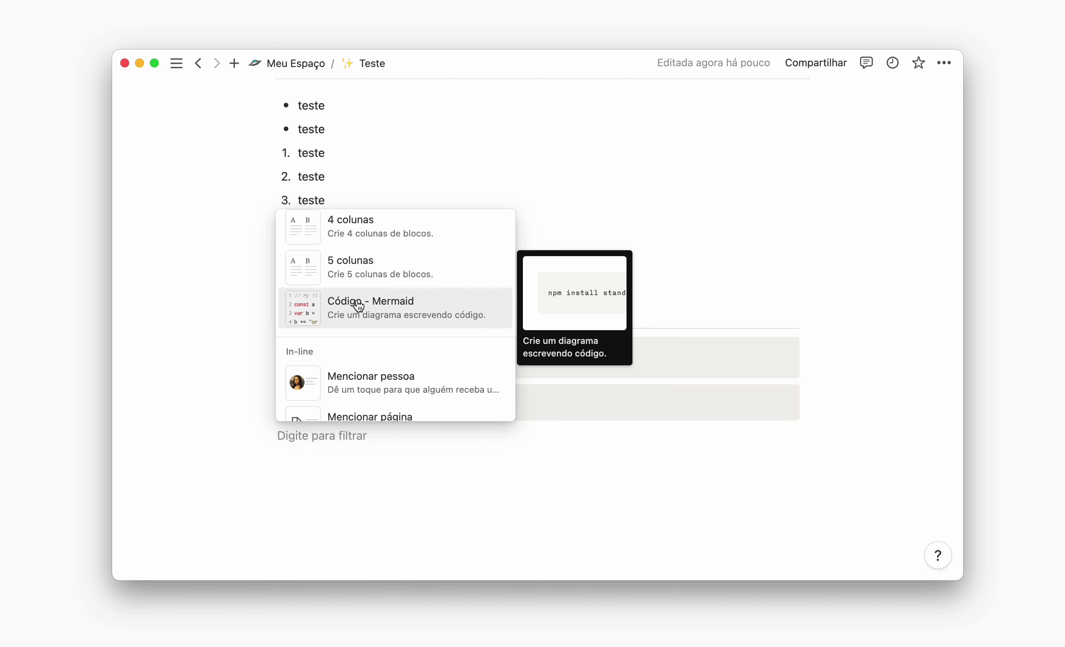
Insert a Mermaid code block (Código - Mermaid) below the image block, keeping its sample diagram code.
{"action": "left_click", "coordinate": [413, 312]}
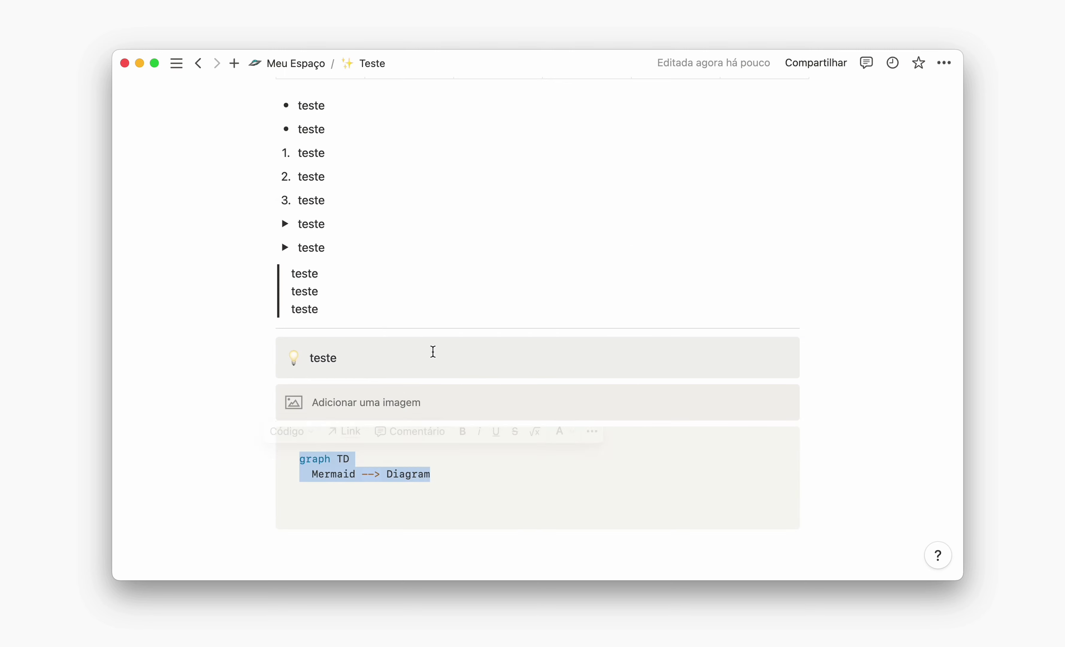
{"action": "scroll", "coordinate": [435, 352], "scroll_direction": "down", "scroll_amount": 5}
{"action": "left_click", "coordinate": [608, 341]}
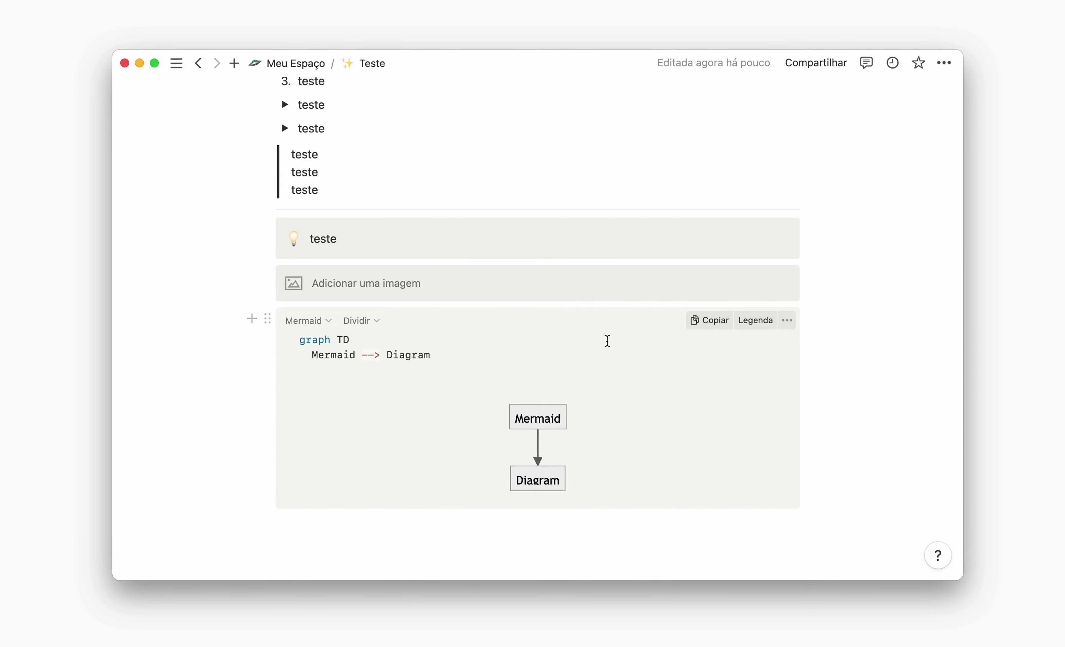
Look through the programming languages available for the Mermaid code block without changing its language.
{"action": "left_click", "coordinate": [308, 321]}
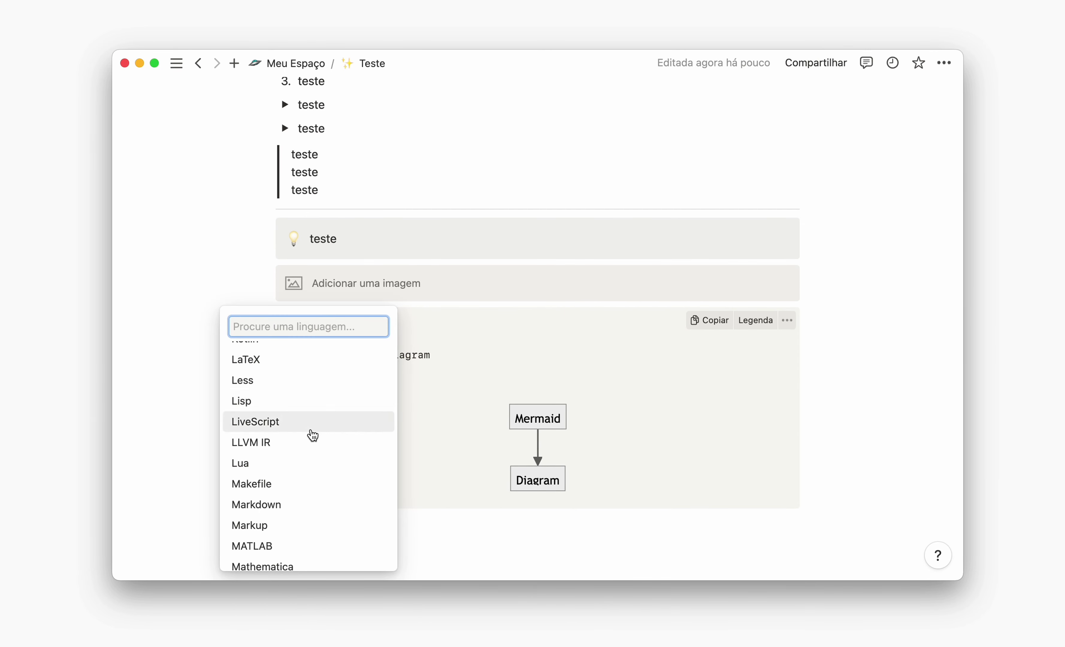
{"action": "scroll", "coordinate": [309, 431], "scroll_direction": "down", "scroll_amount": 5}
{"action": "scroll", "coordinate": [313, 435], "scroll_direction": "down", "scroll_amount": 10}
{"action": "scroll", "coordinate": [313, 435], "scroll_direction": "up", "scroll_amount": 15}
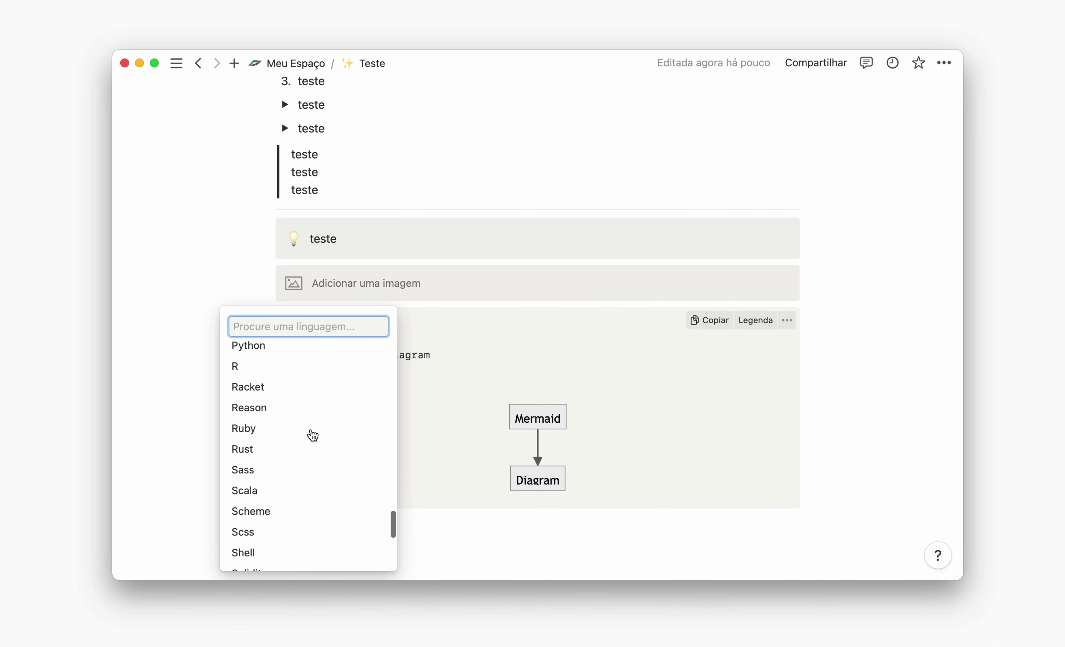
{"action": "scroll", "coordinate": [313, 435], "scroll_direction": "up", "scroll_amount": 15}
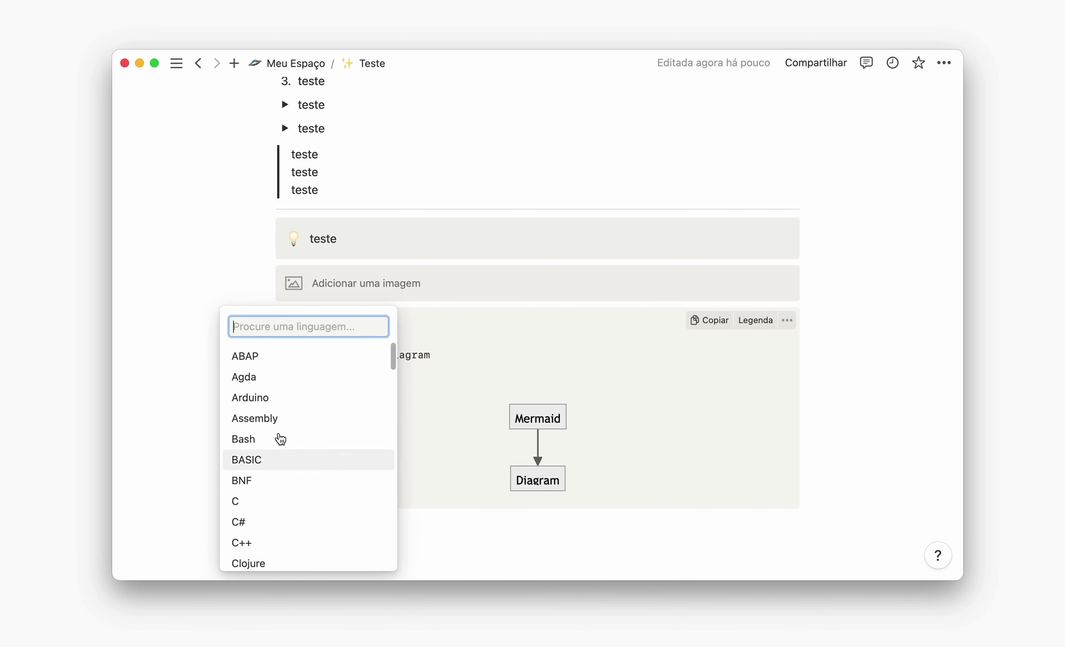
{"action": "scroll", "coordinate": [302, 432], "scroll_direction": "down", "scroll_amount": 3}
{"action": "scroll", "coordinate": [301, 431], "scroll_direction": "down", "scroll_amount": 8}
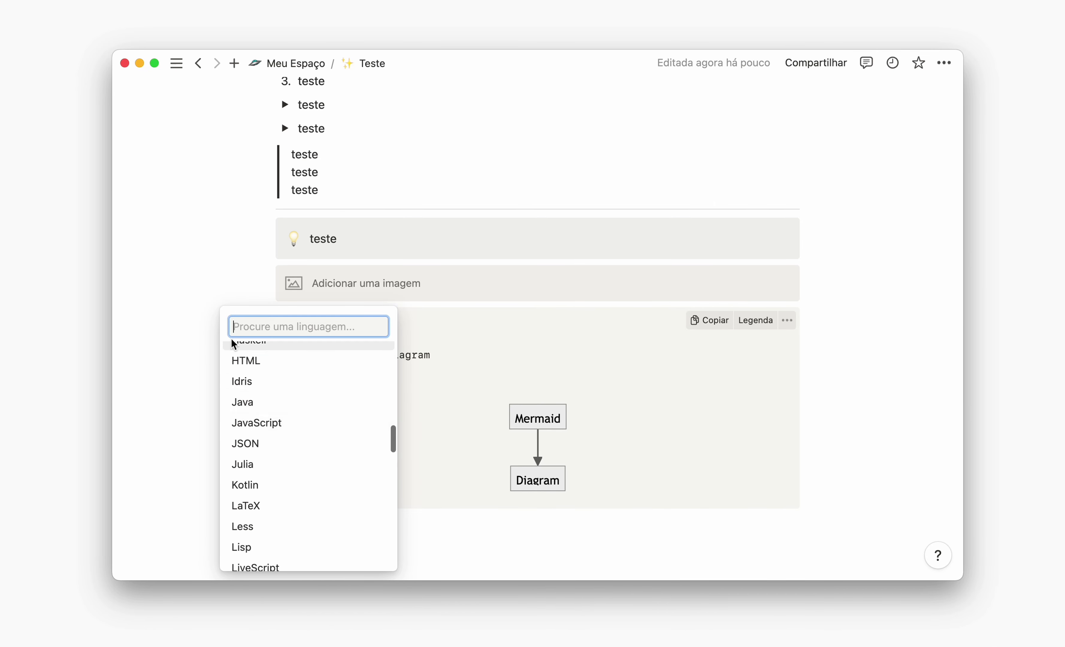
Look through the In-line options for a new block below the Mermaid diagram, including person and page mentions, dates, emoji and equations.
{"action": "scroll", "coordinate": [328, 288], "scroll_direction": "down", "scroll_amount": 1}
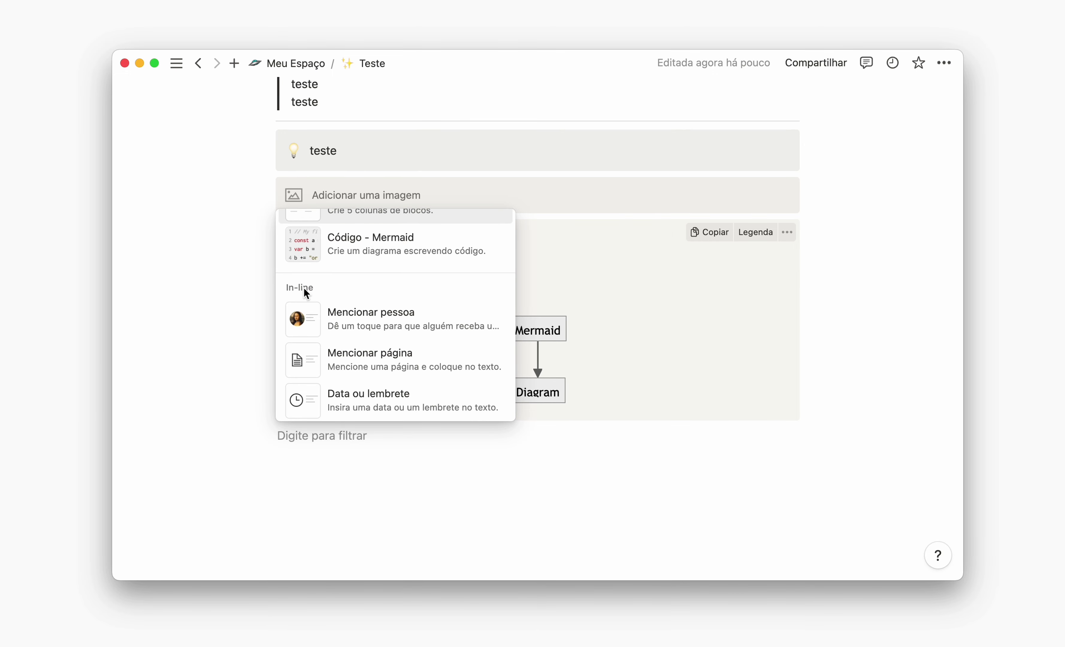
{"action": "scroll", "coordinate": [304, 288], "scroll_direction": "down", "scroll_amount": 2}
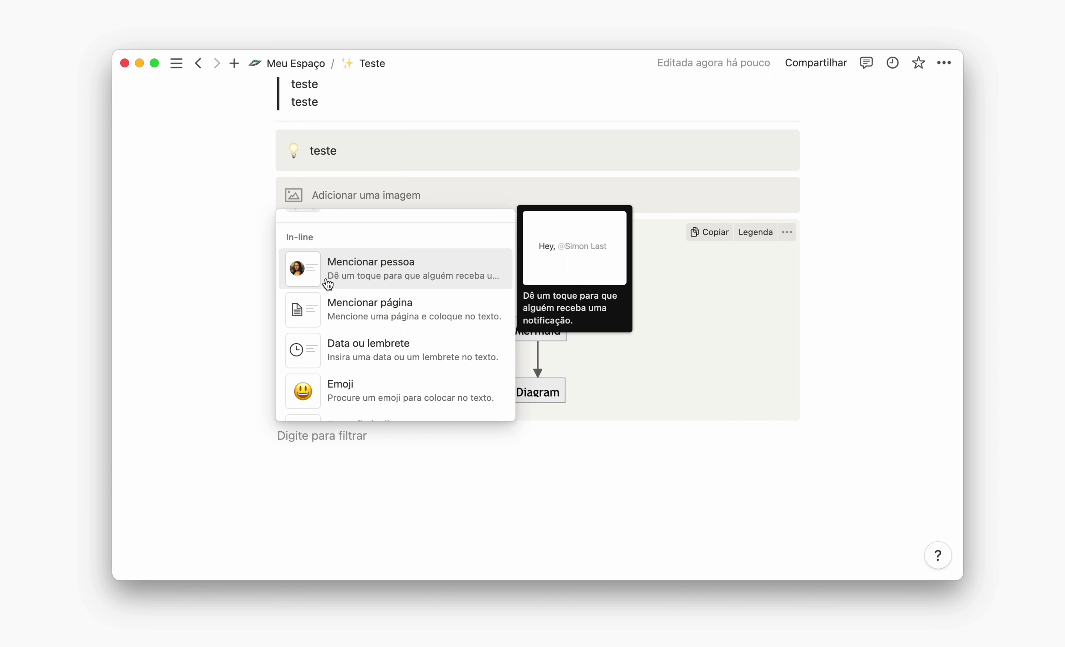
{"action": "scroll", "coordinate": [349, 310], "scroll_direction": "down", "scroll_amount": 2}
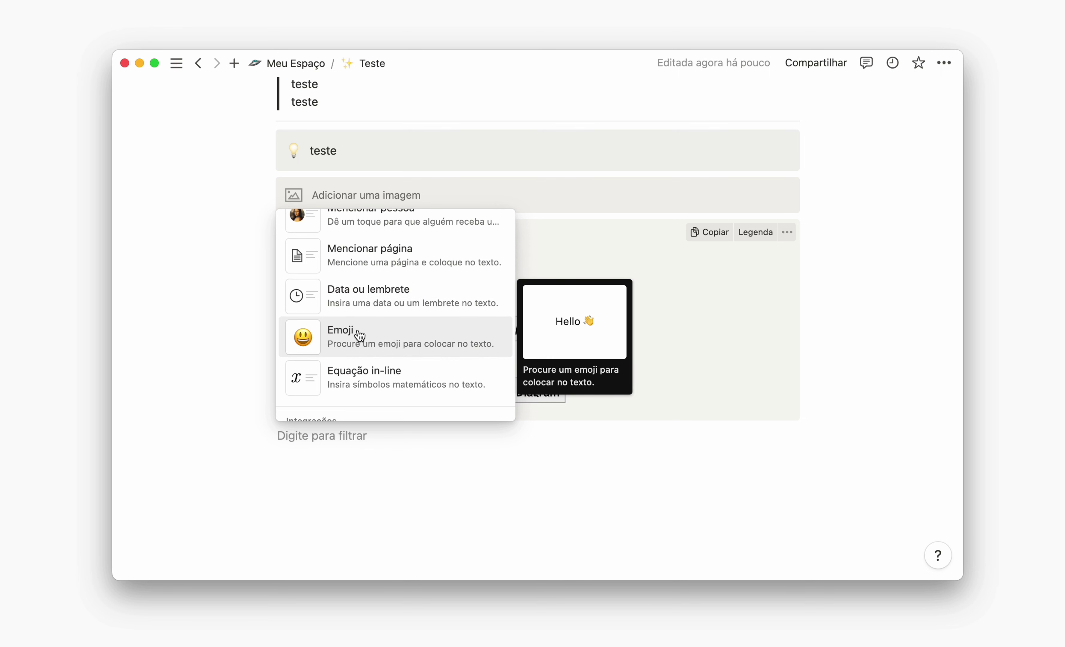
{"action": "scroll", "coordinate": [360, 335], "scroll_direction": "down", "scroll_amount": 1}
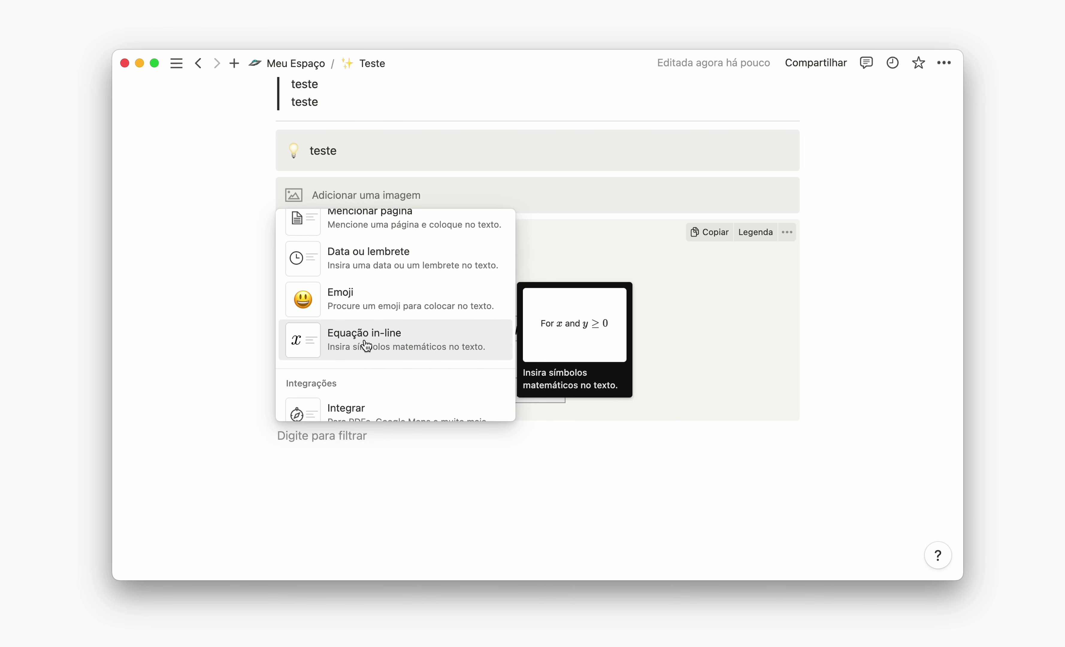
{"action": "scroll", "coordinate": [366, 346], "scroll_direction": "up", "scroll_amount": 2}
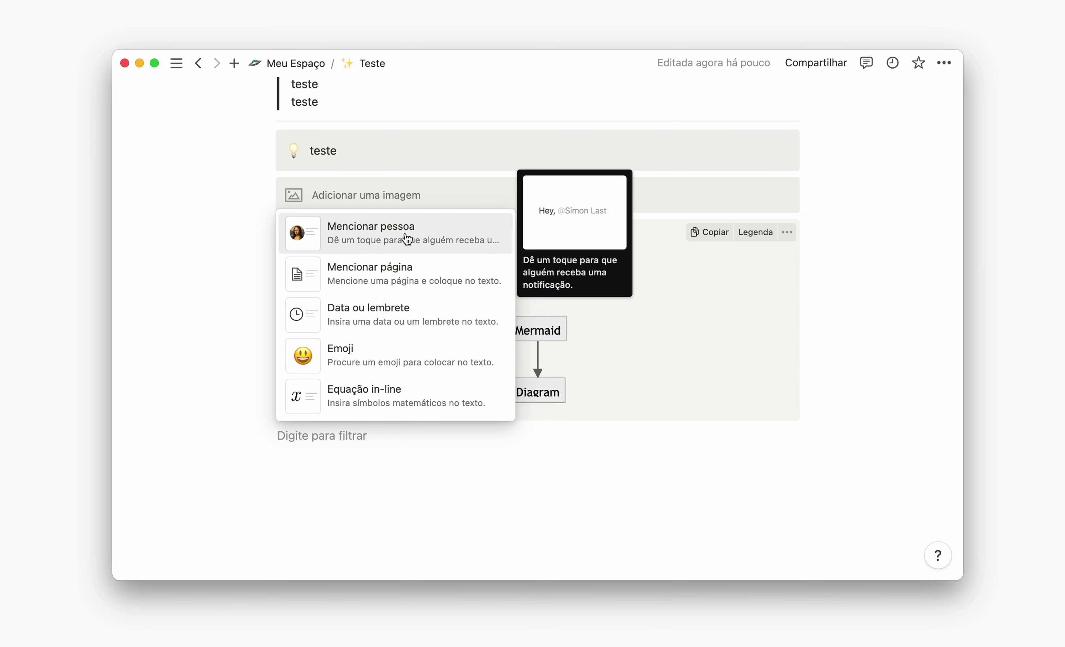
Look through the integration options (Integrações) for the new block, from Integrar and Google Drive through design, code and file-sharing services.
{"action": "scroll", "coordinate": [384, 386], "scroll_direction": "down", "scroll_amount": 5}
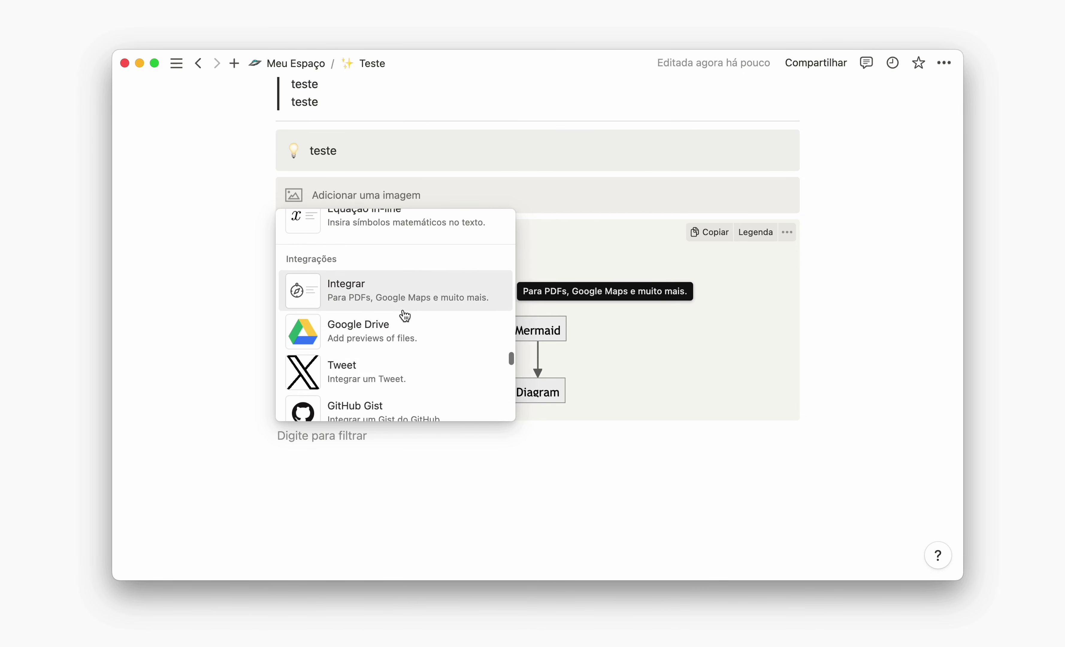
{"action": "scroll", "coordinate": [404, 312], "scroll_direction": "down", "scroll_amount": 1}
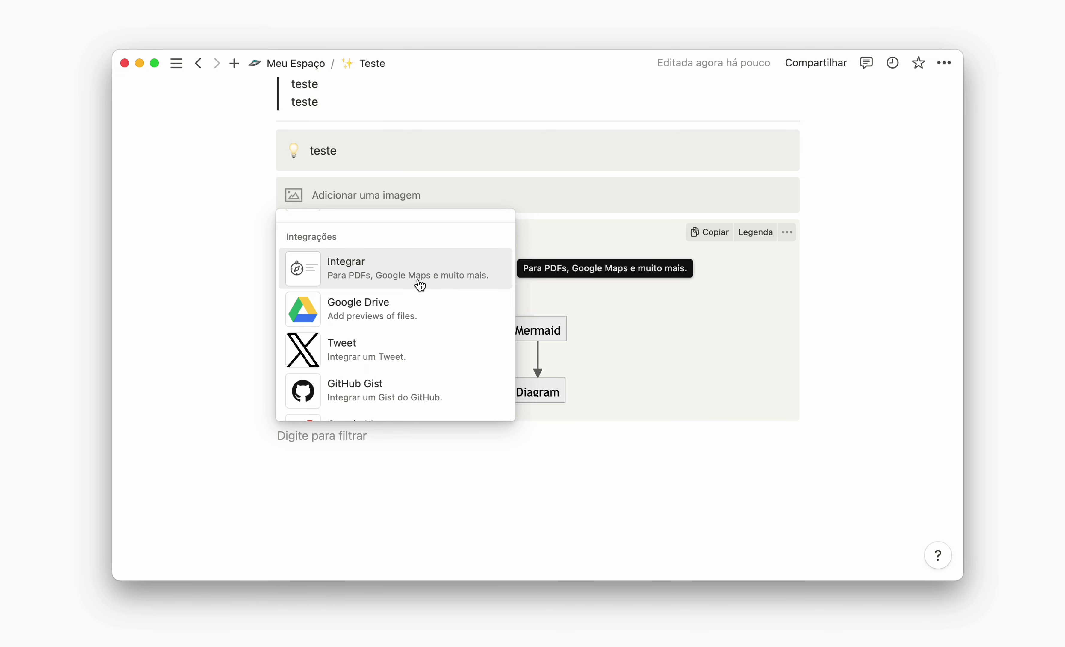
{"action": "scroll", "coordinate": [421, 263], "scroll_direction": "down", "scroll_amount": 2}
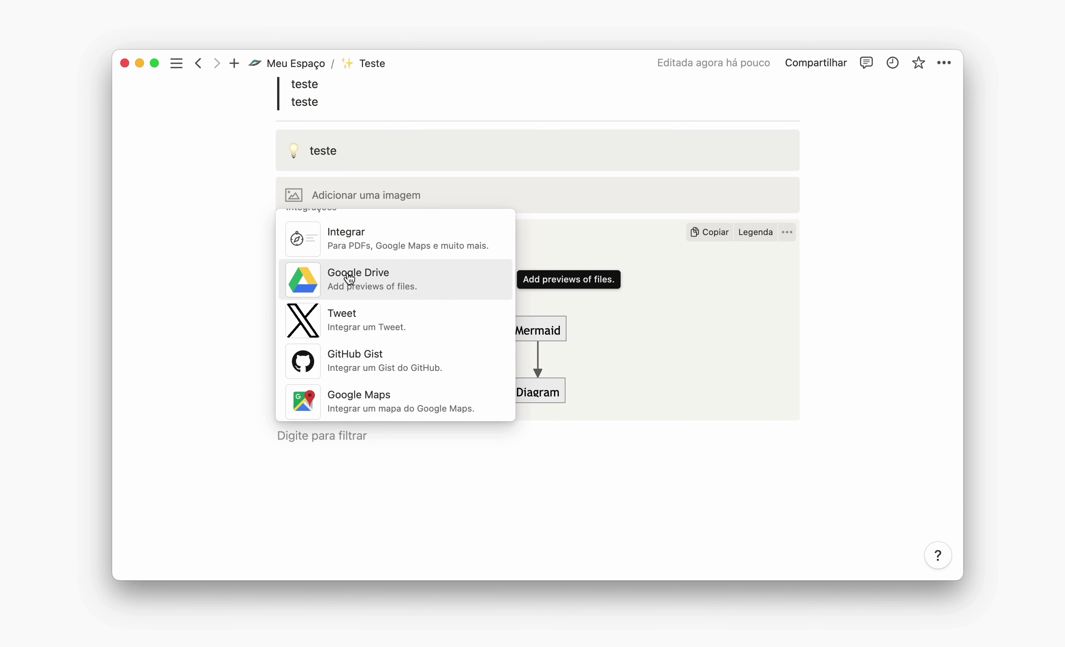
{"action": "scroll", "coordinate": [349, 280], "scroll_direction": "down", "scroll_amount": 5}
{"action": "scroll", "coordinate": [348, 333], "scroll_direction": "down", "scroll_amount": 5}
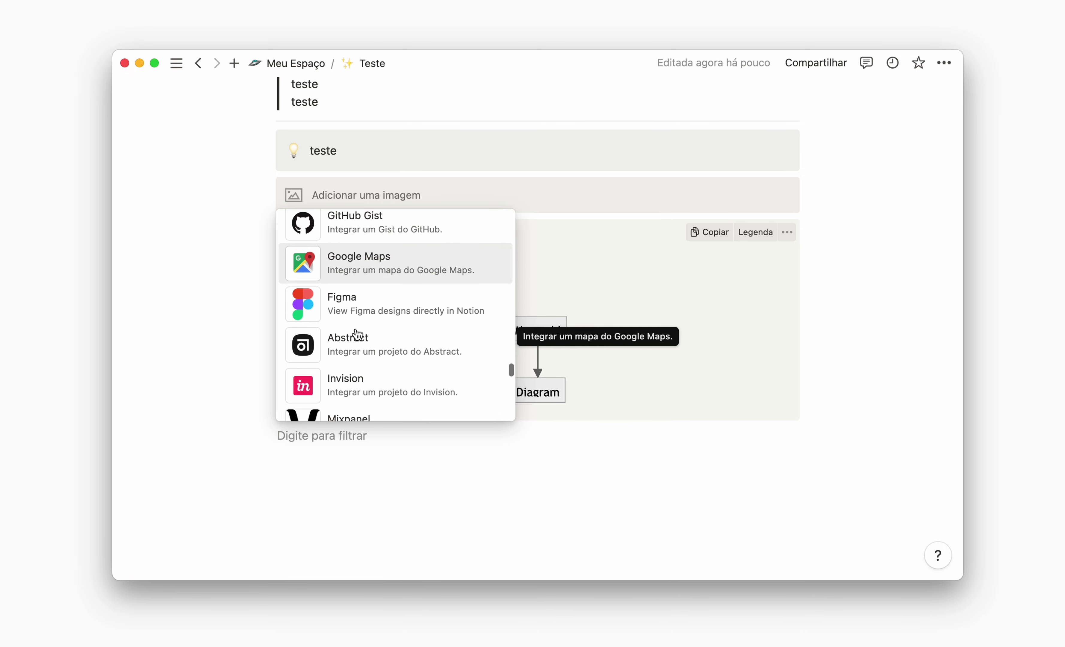
{"action": "scroll", "coordinate": [394, 304], "scroll_direction": "down", "scroll_amount": 8}
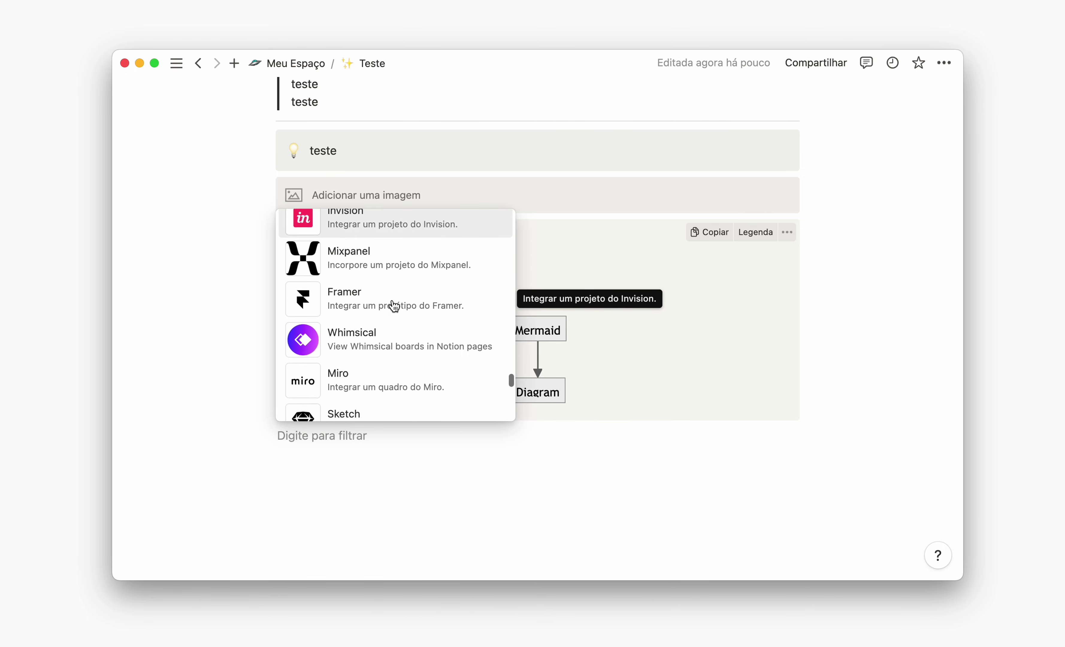
{"action": "scroll", "coordinate": [394, 306], "scroll_direction": "down", "scroll_amount": 10}
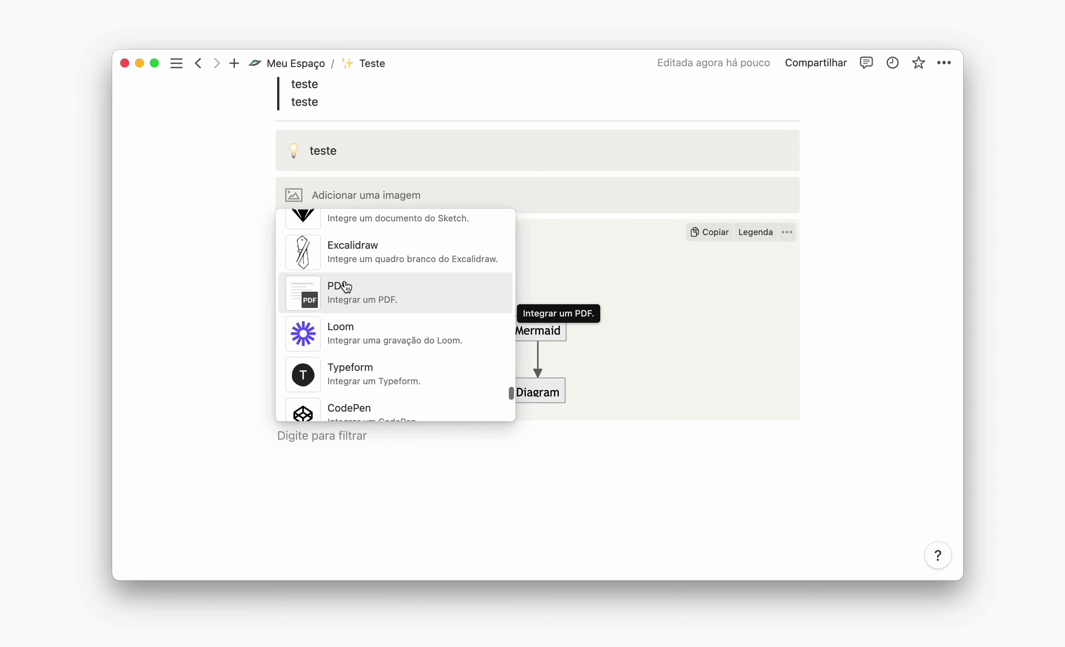
{"action": "scroll", "coordinate": [405, 298], "scroll_direction": "down", "scroll_amount": 12}
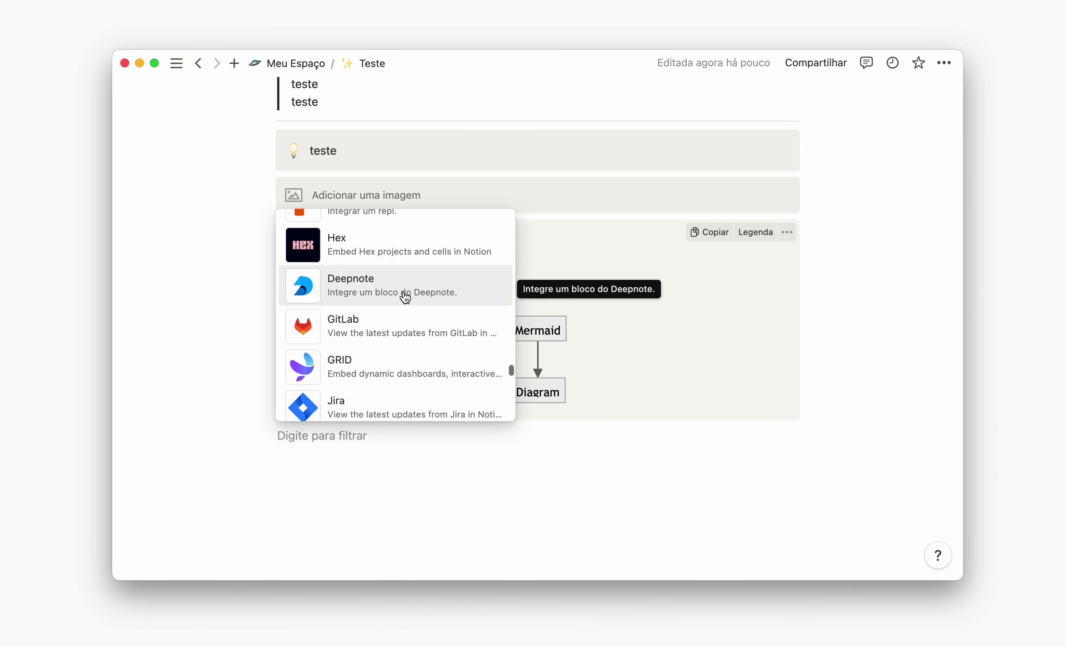
{"action": "scroll", "coordinate": [405, 298], "scroll_direction": "down", "scroll_amount": 15}
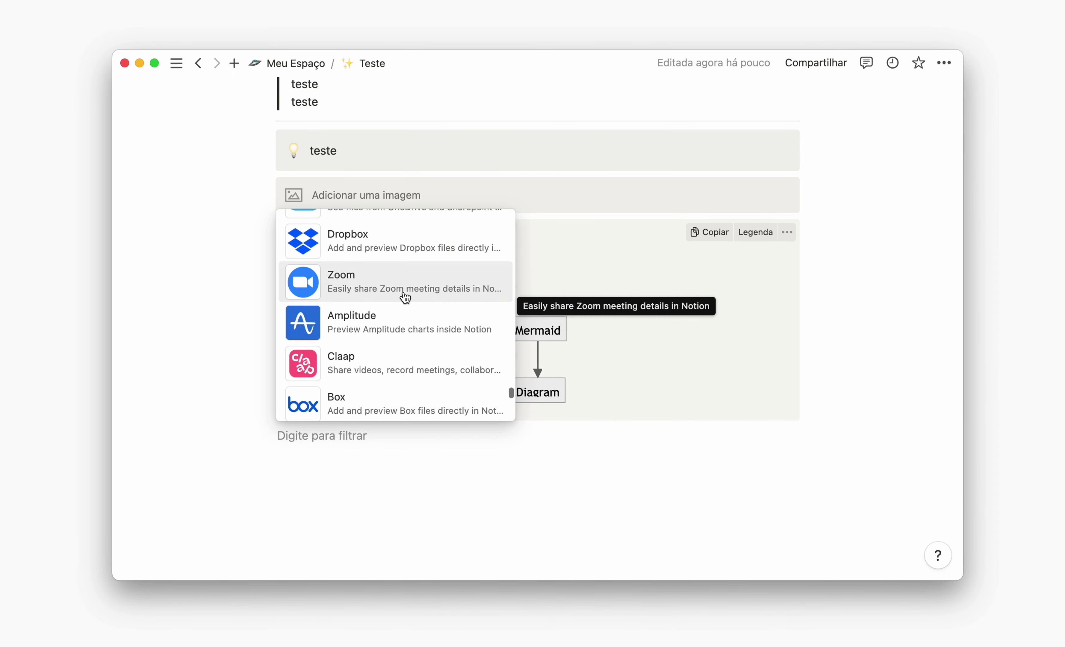
{"action": "scroll", "coordinate": [405, 298], "scroll_direction": "down", "scroll_amount": 11}
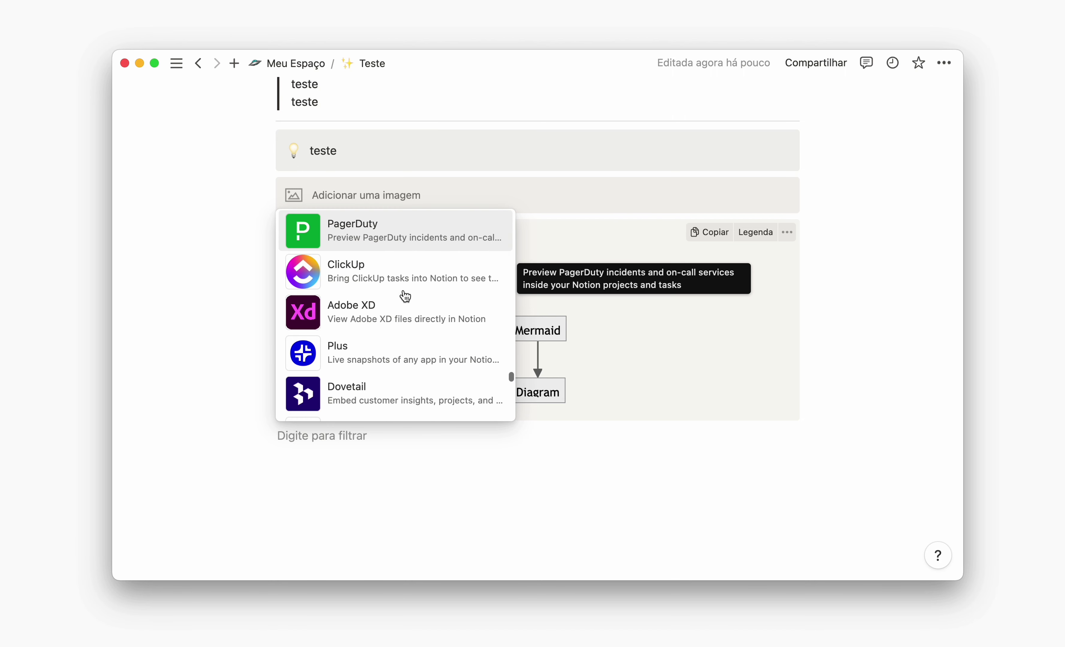
Examine the synced database options (Bases de dados sincronizadas): GitLab, Jira, Asana and GitHub.
{"action": "scroll", "coordinate": [405, 297], "scroll_direction": "down", "scroll_amount": 10}
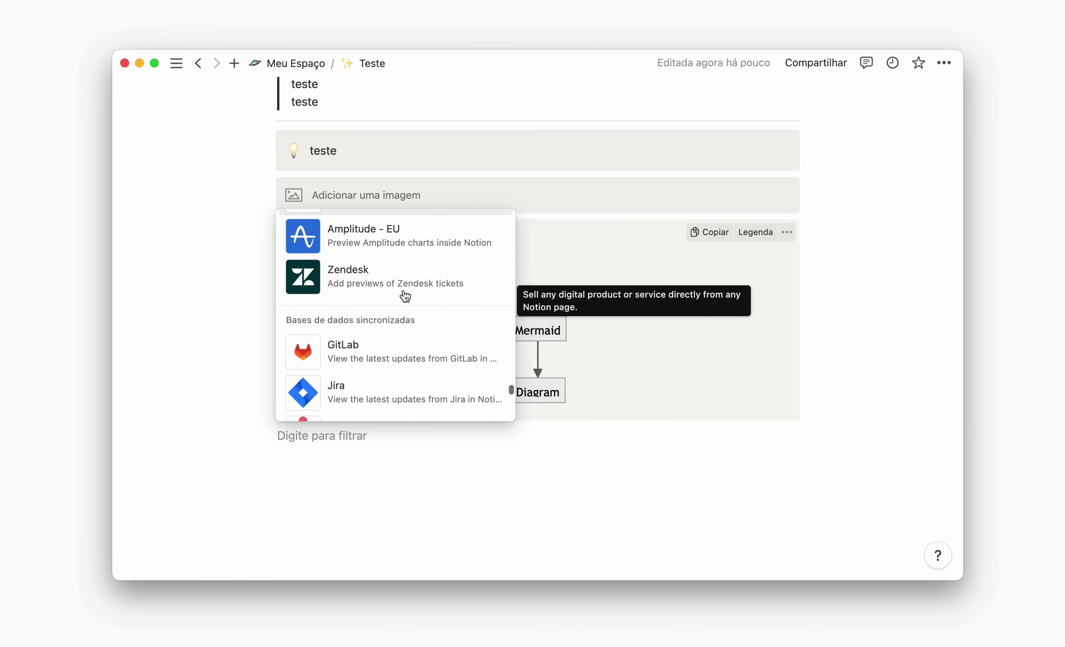
{"action": "scroll", "coordinate": [405, 294], "scroll_direction": "down", "scroll_amount": 4}
{"action": "scroll", "coordinate": [405, 270], "scroll_direction": "up", "scroll_amount": 1}
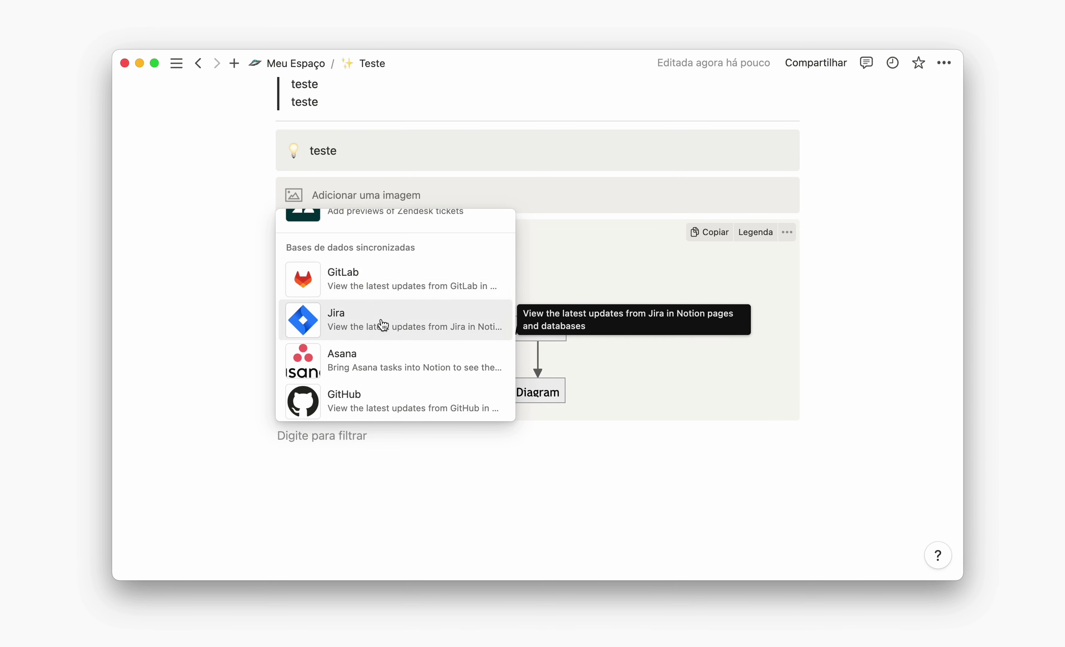
{"action": "scroll", "coordinate": [382, 326], "scroll_direction": "down", "scroll_amount": 1}
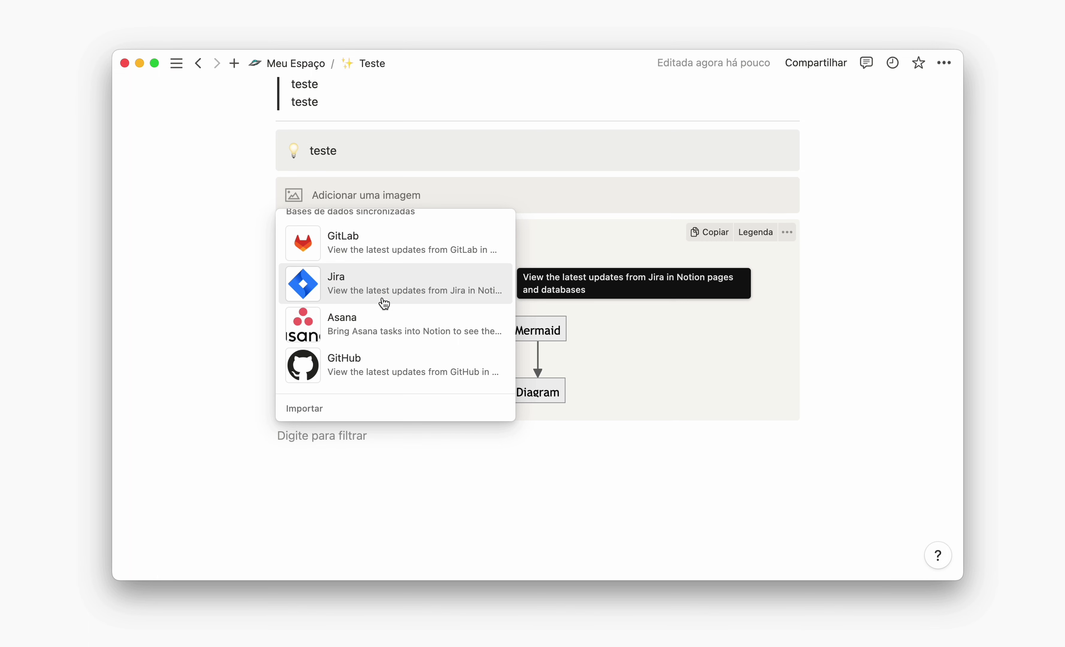
Look through the import options (Importar) from CSV to PDF, then return to the upper part of the page without inserting anything.
{"action": "scroll", "coordinate": [396, 331], "scroll_direction": "down", "scroll_amount": 4}
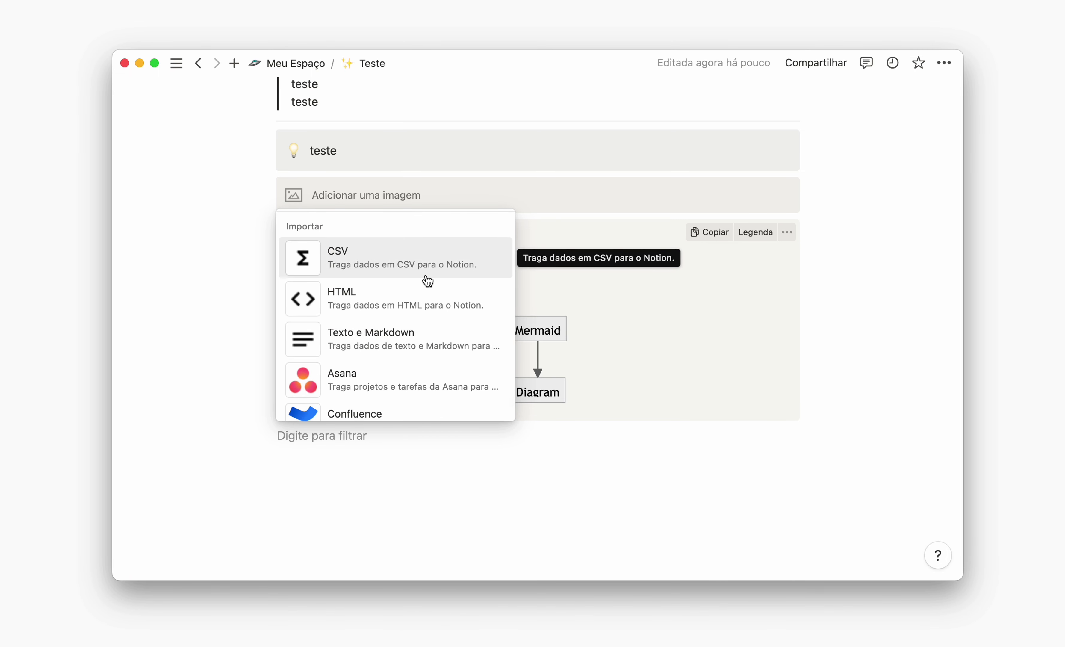
{"action": "scroll", "coordinate": [426, 282], "scroll_direction": "down", "scroll_amount": 1}
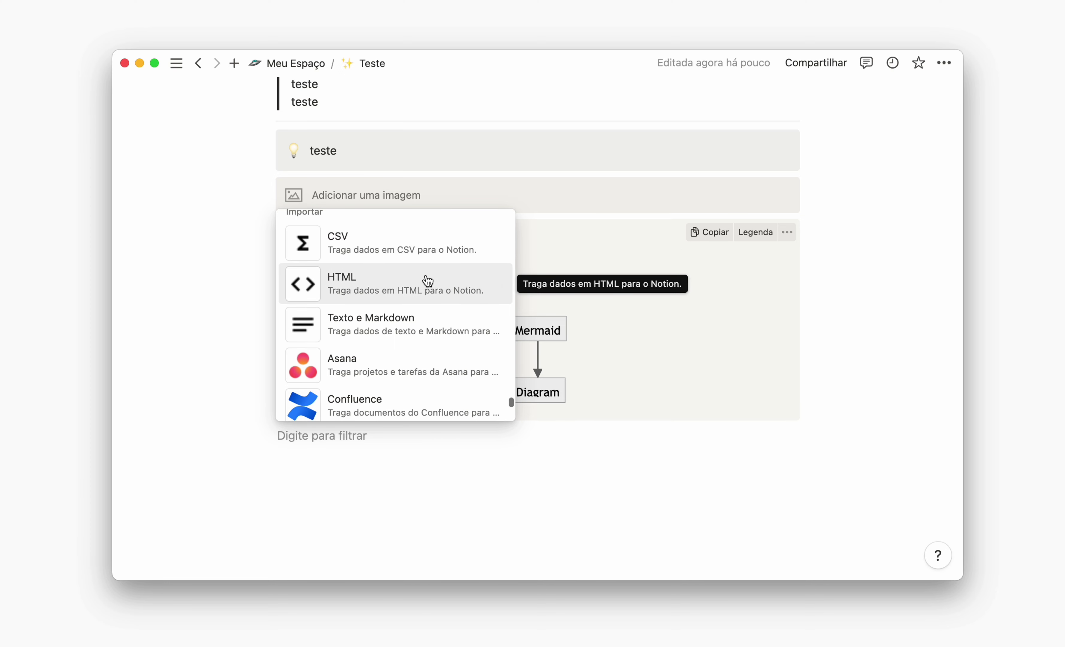
{"action": "scroll", "coordinate": [421, 335], "scroll_direction": "down", "scroll_amount": 5}
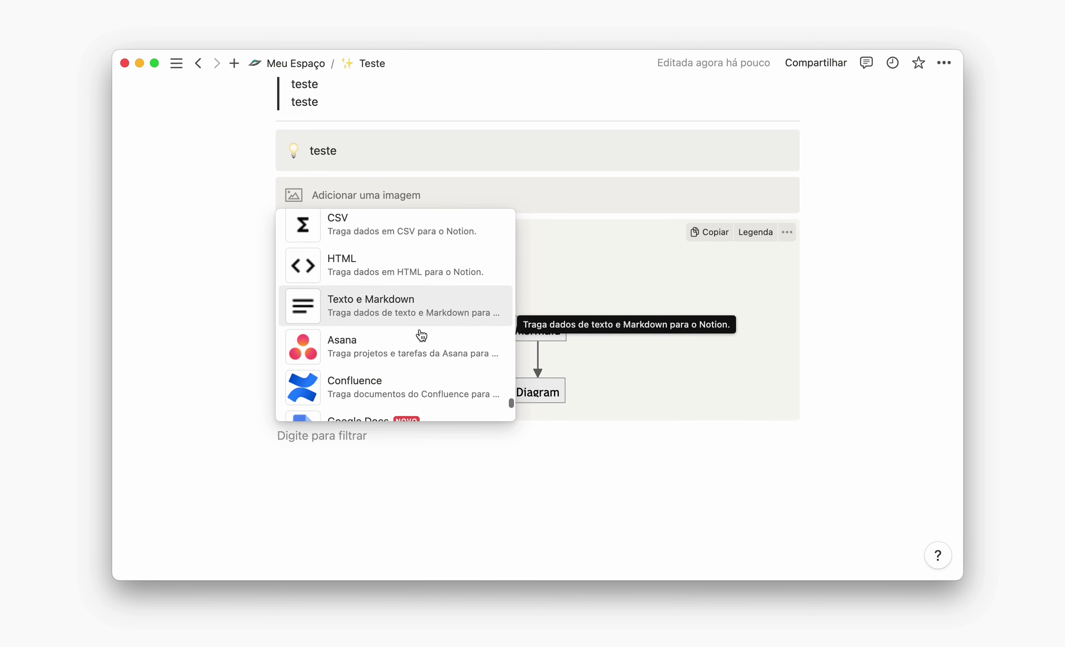
{"action": "scroll", "coordinate": [421, 332], "scroll_direction": "down", "scroll_amount": 15}
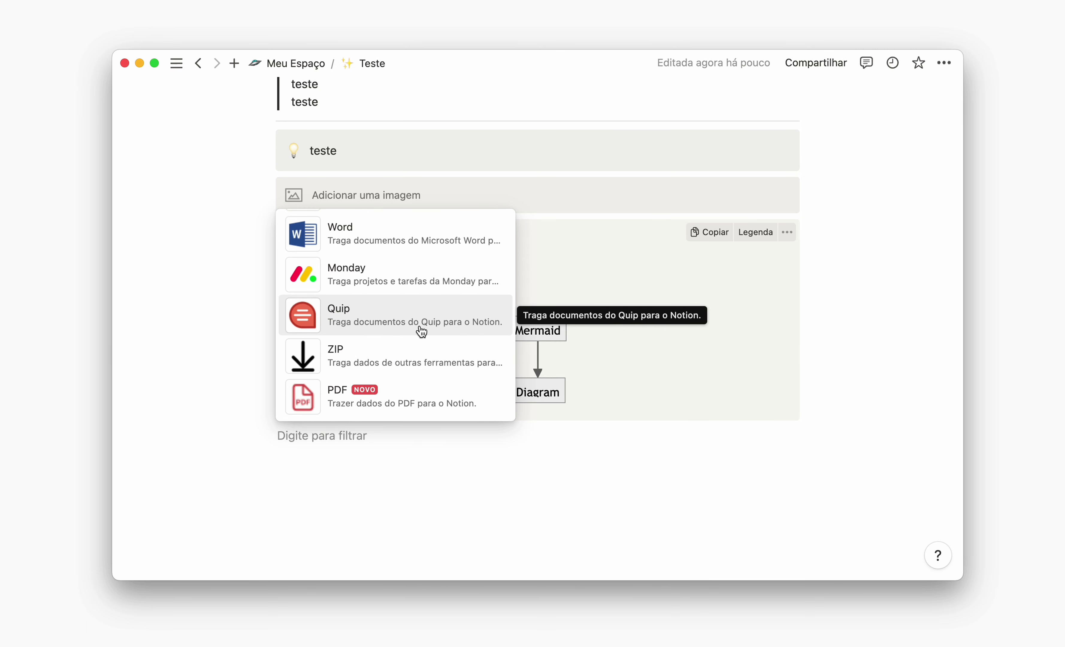
{"action": "scroll", "coordinate": [442, 443], "scroll_direction": "up", "scroll_amount": 15}
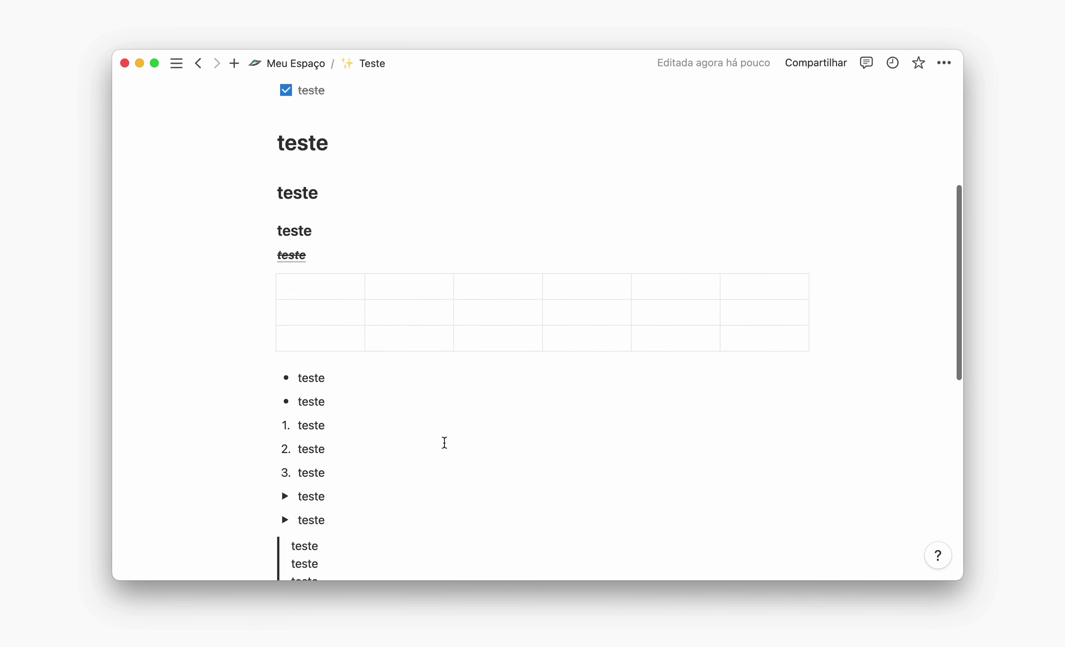